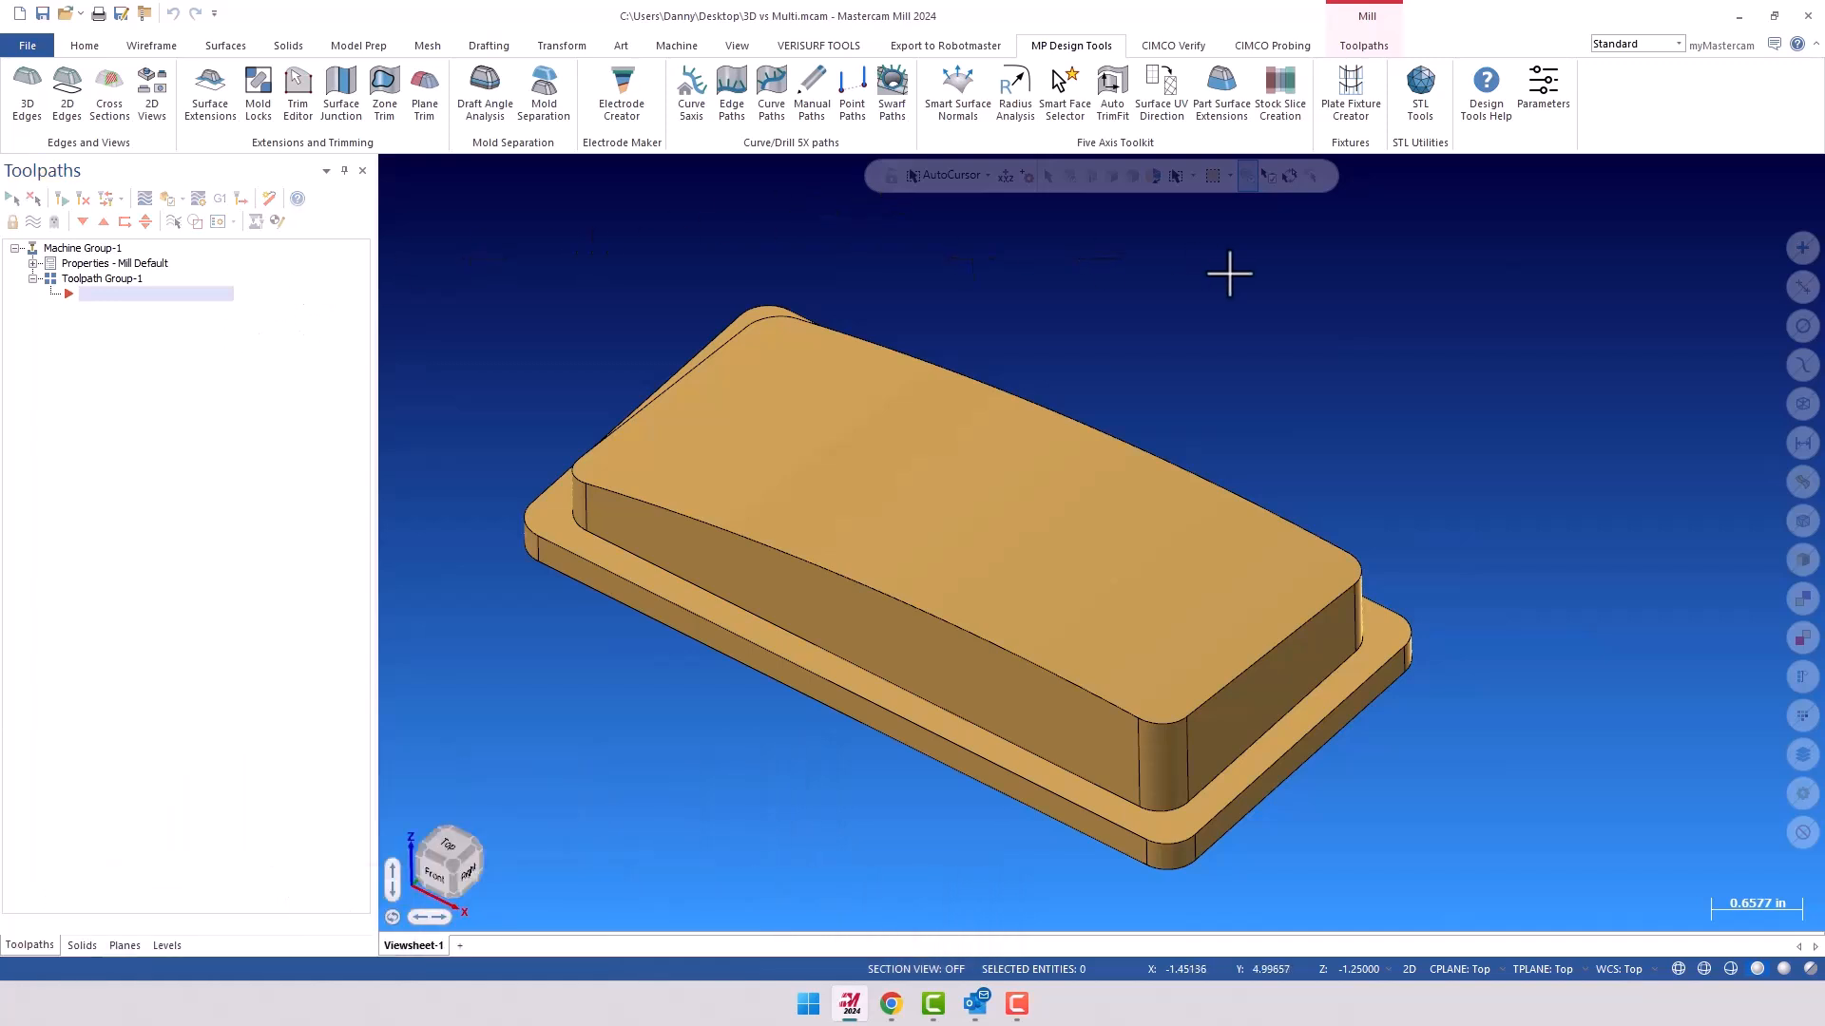
Start a Surface Finish Flowline toolpath and select the part's curved top face as the drive surface
{"action": "left_click", "coordinate": [1366, 47]}
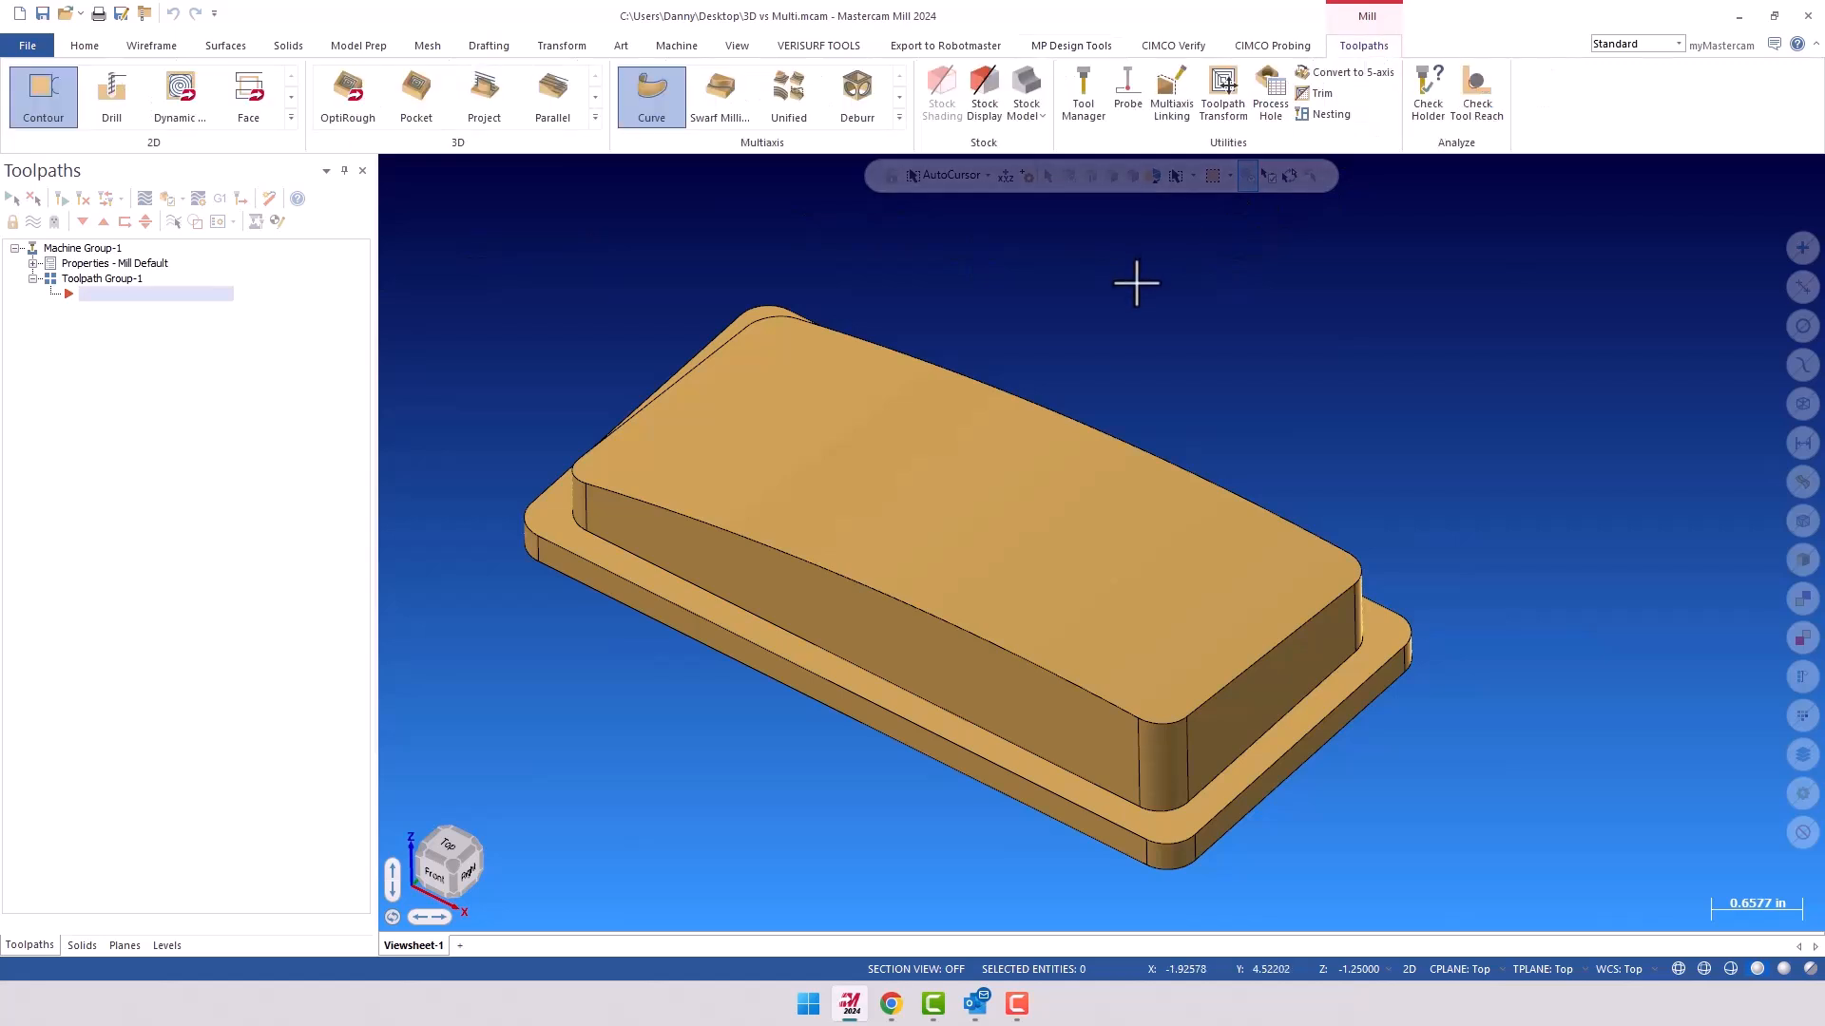
{"action": "mouse_move", "coordinate": [1007, 589]}
{"action": "middle_mouse_down"}
{"action": "mouse_move", "coordinate": [977, 655]}
{"action": "mouse_move", "coordinate": [1055, 562]}
{"action": "mouse_move", "coordinate": [1027, 615]}
{"action": "middle_mouse_up"}
{"action": "middle_click_drag", "start_coordinate": [587, 737], "coordinate": [828, 654]}
{"action": "scroll", "coordinate": [880, 639], "scroll_direction": "up", "scroll_amount": 2}
{"action": "scroll", "coordinate": [887, 638], "scroll_direction": "down", "scroll_amount": 4}
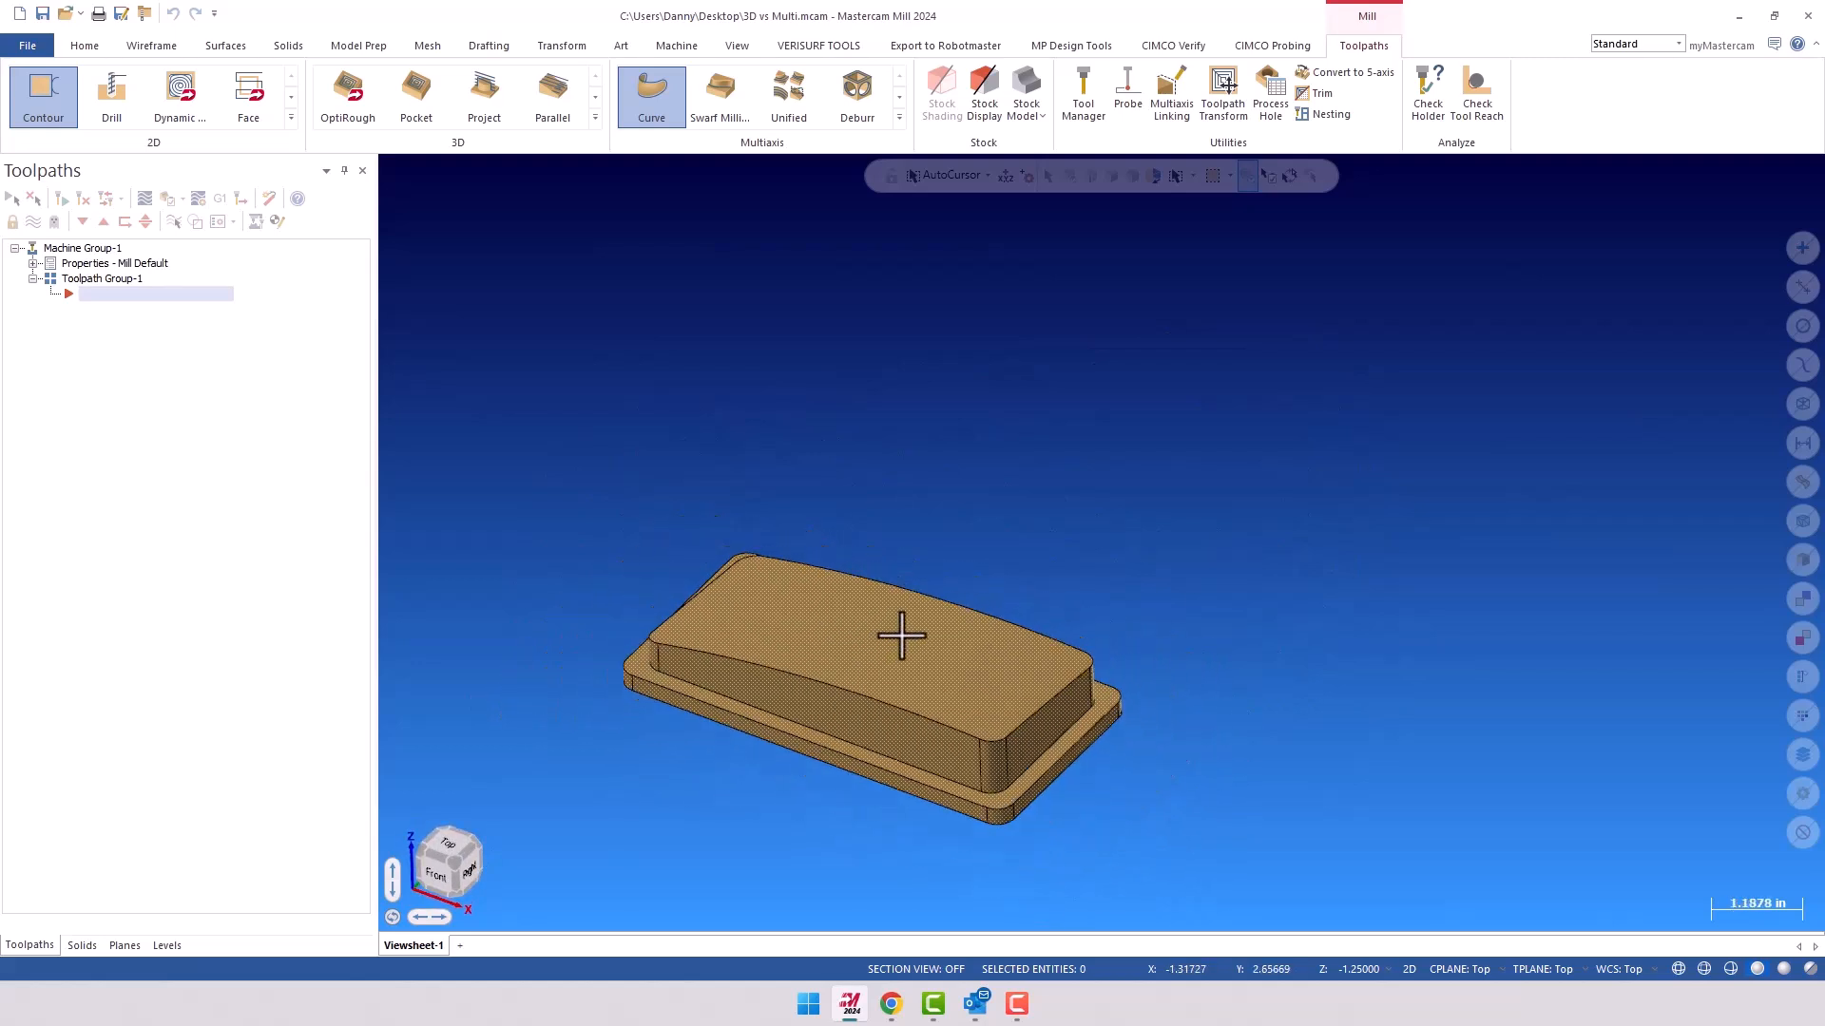
{"action": "scroll", "coordinate": [715, 727], "scroll_direction": "up", "scroll_amount": 4}
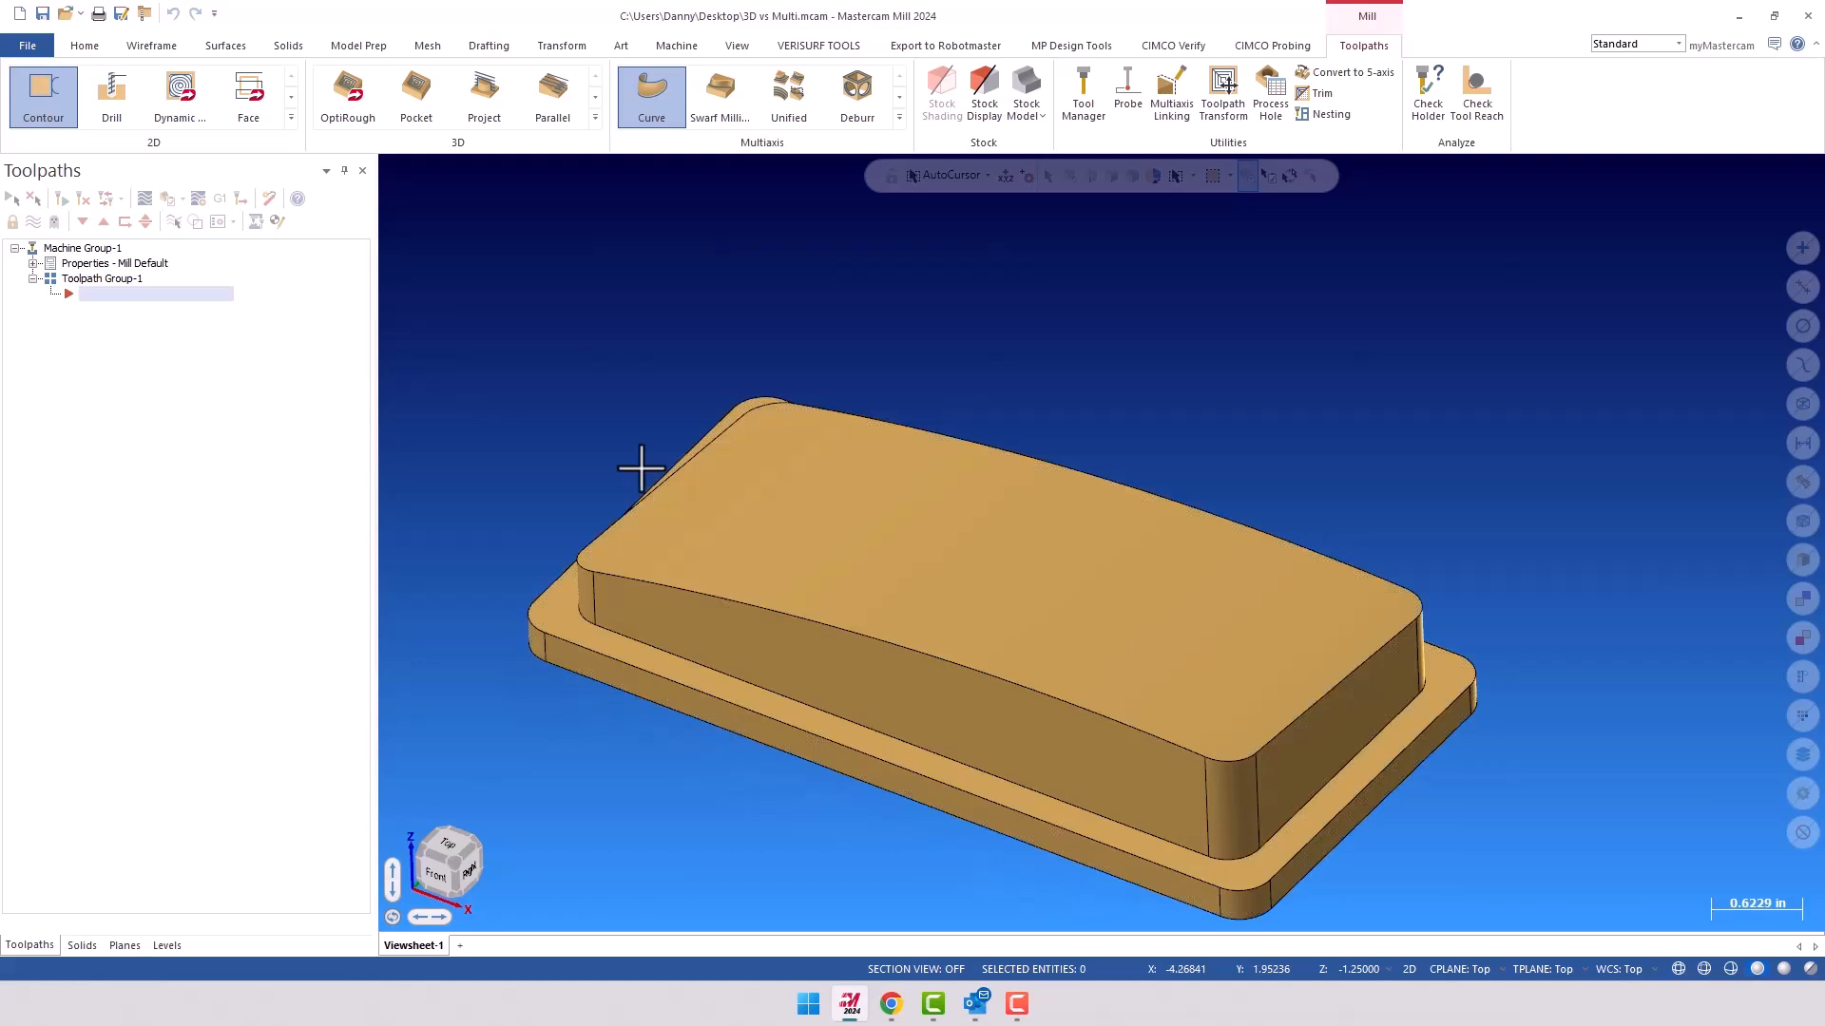
{"action": "left_click", "coordinate": [594, 119]}
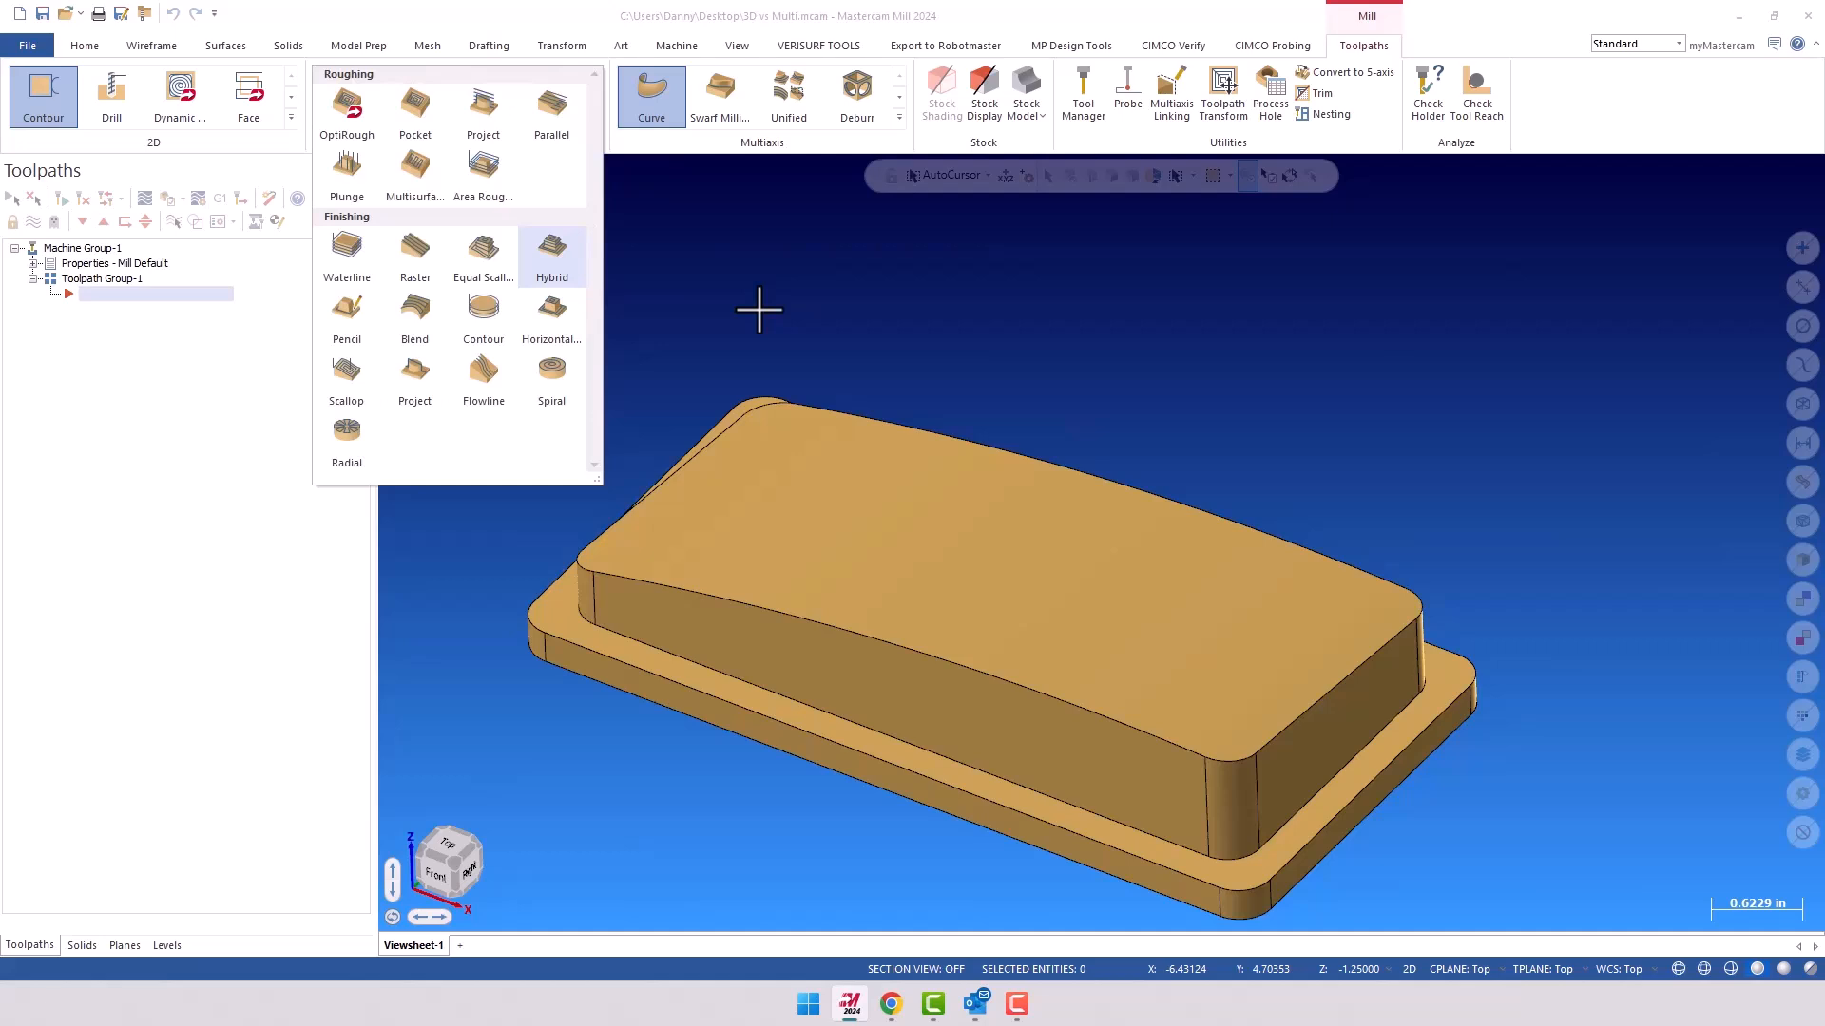
{"action": "left_click", "coordinate": [747, 276]}
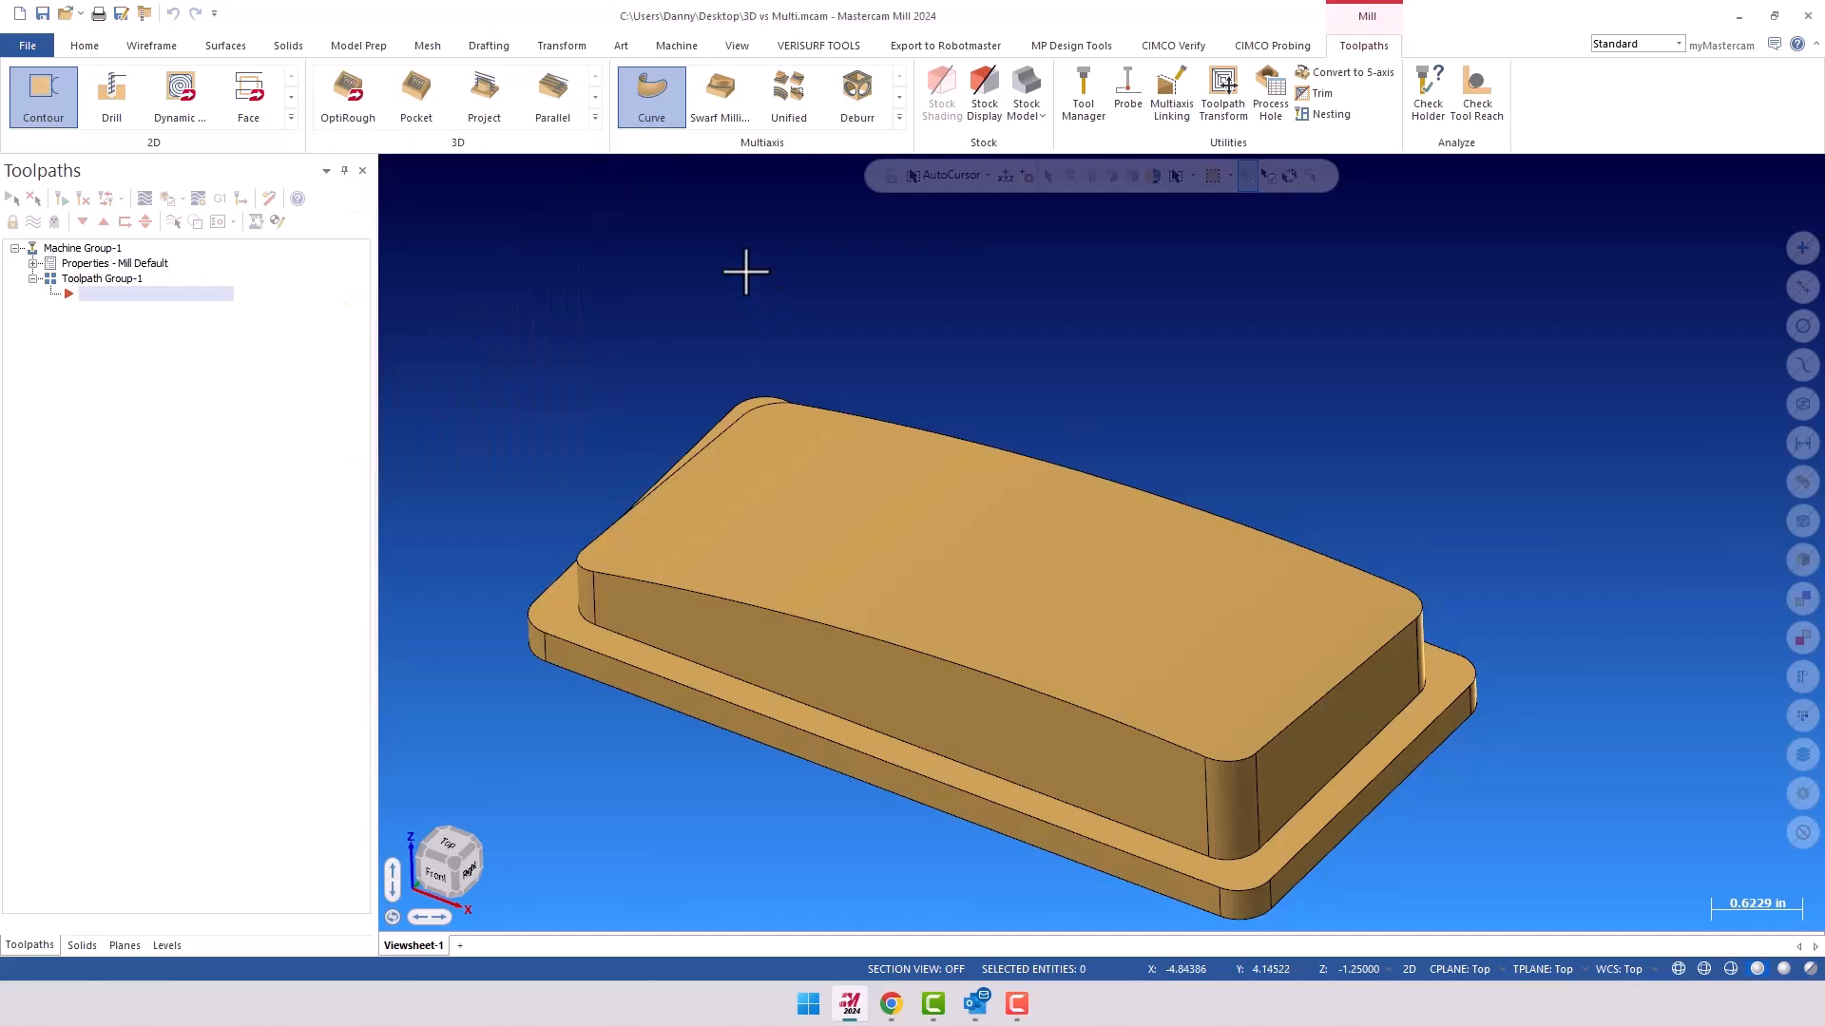
{"action": "left_click", "coordinate": [595, 119]}
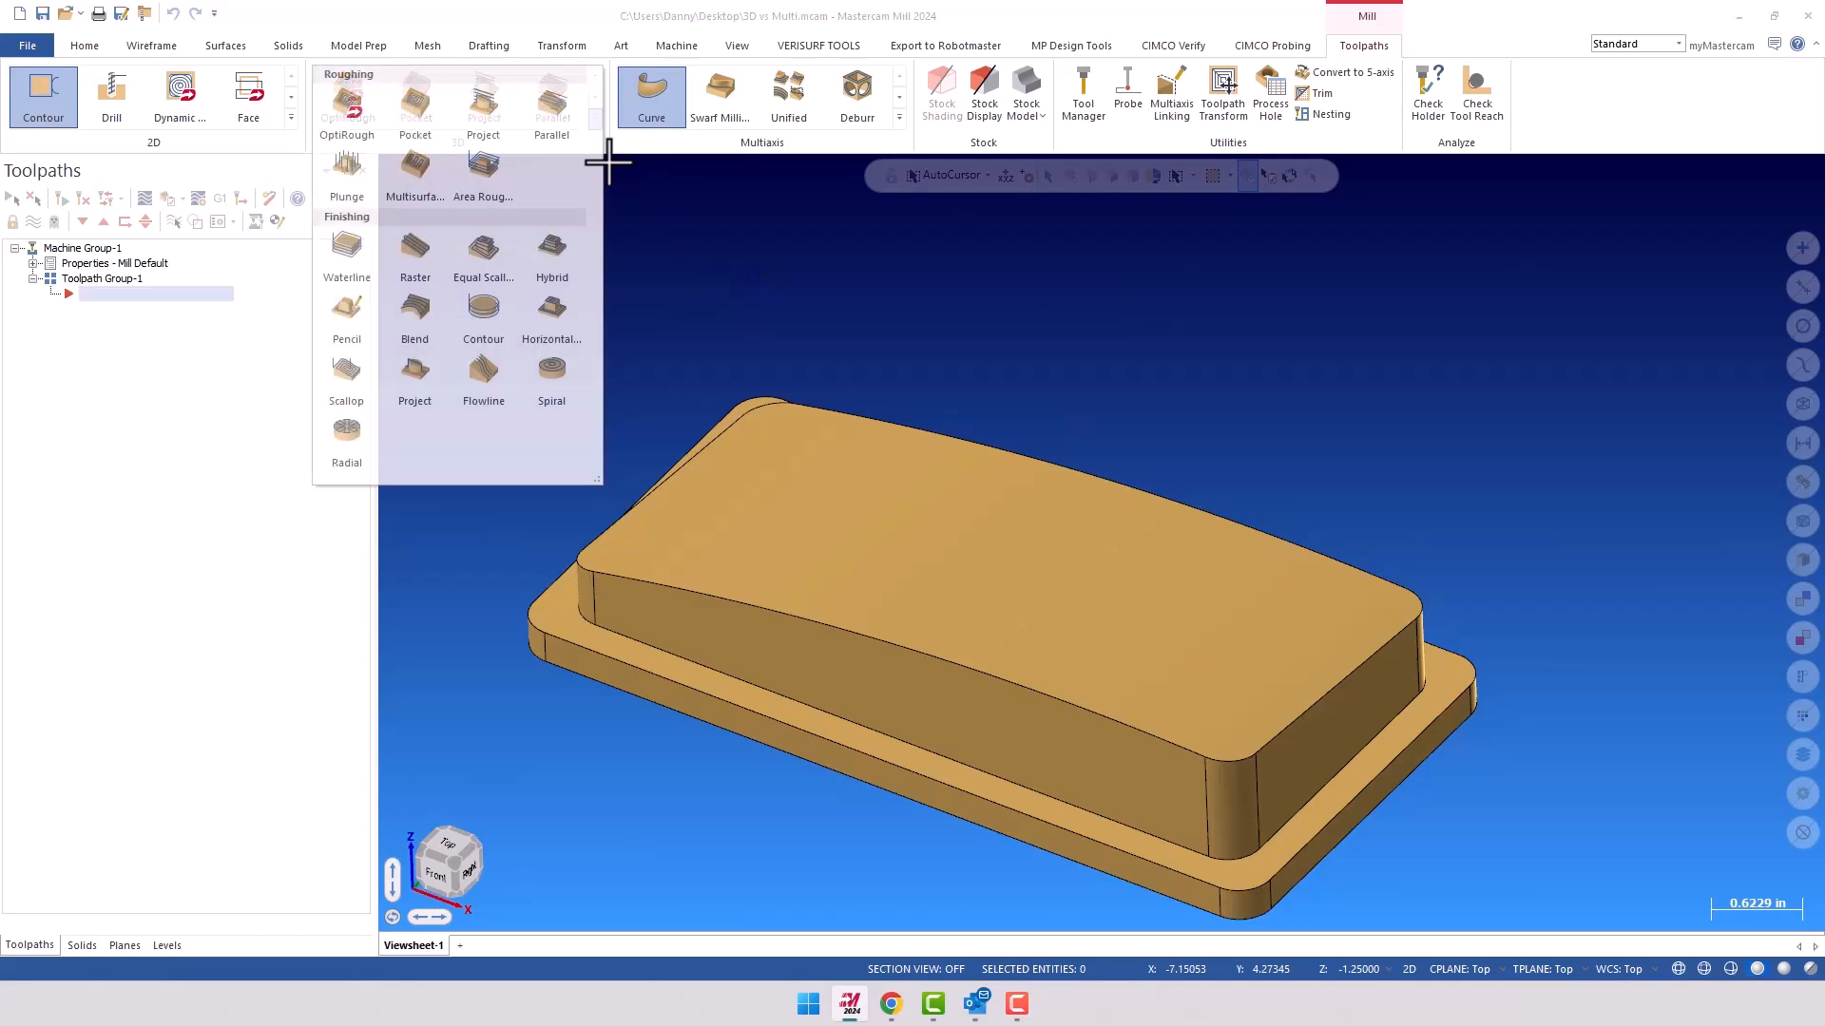
{"action": "left_click", "coordinate": [481, 385]}
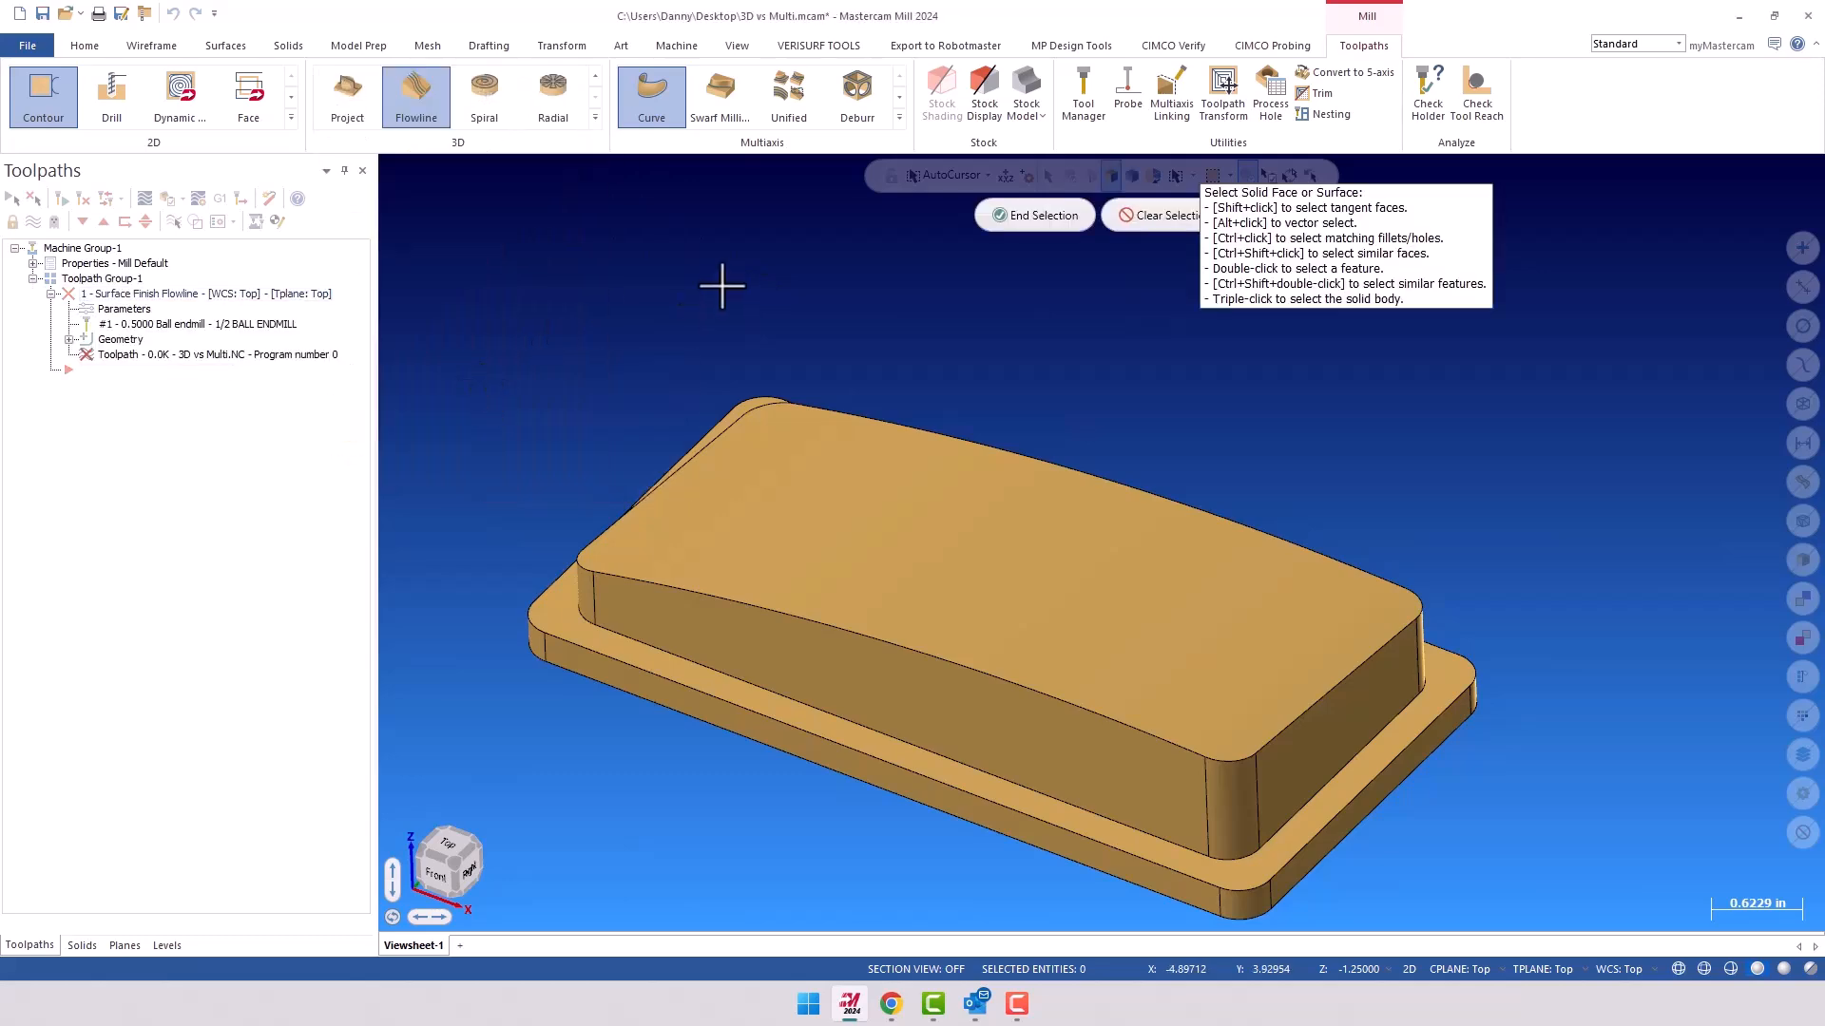
{"action": "left_click", "coordinate": [905, 519]}
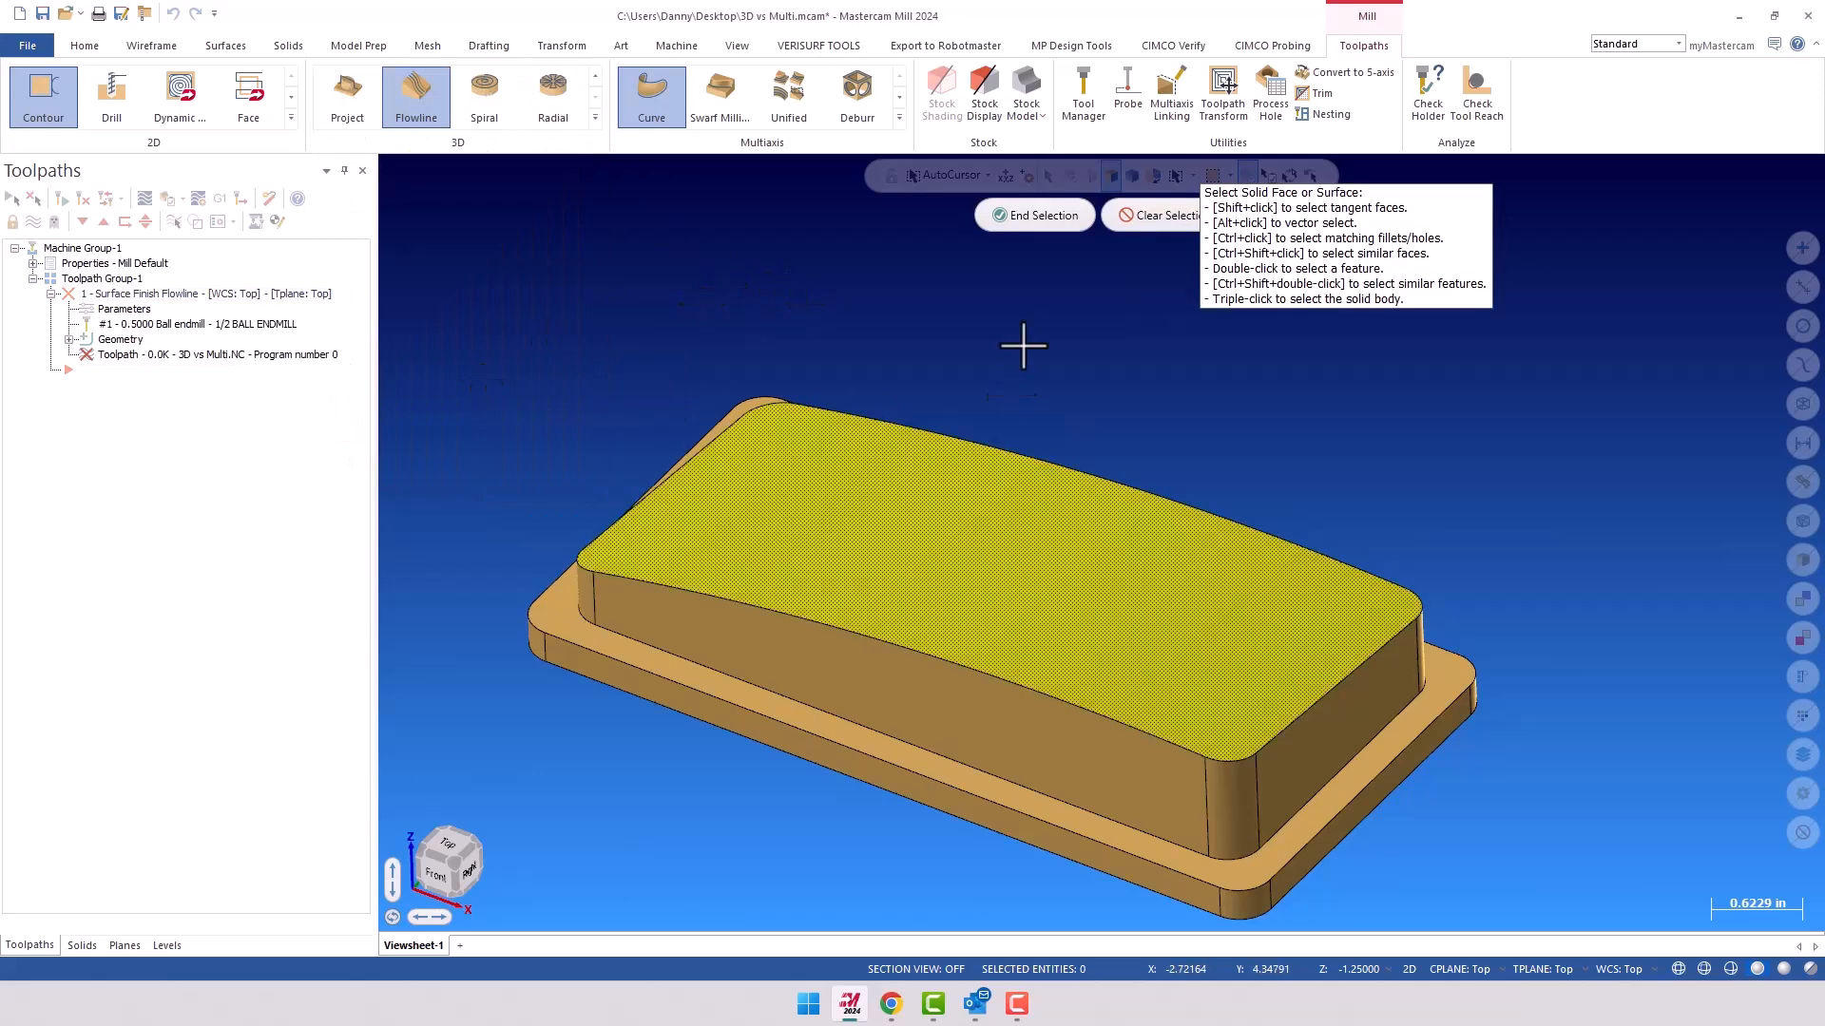
{"action": "left_click", "coordinate": [1035, 217]}
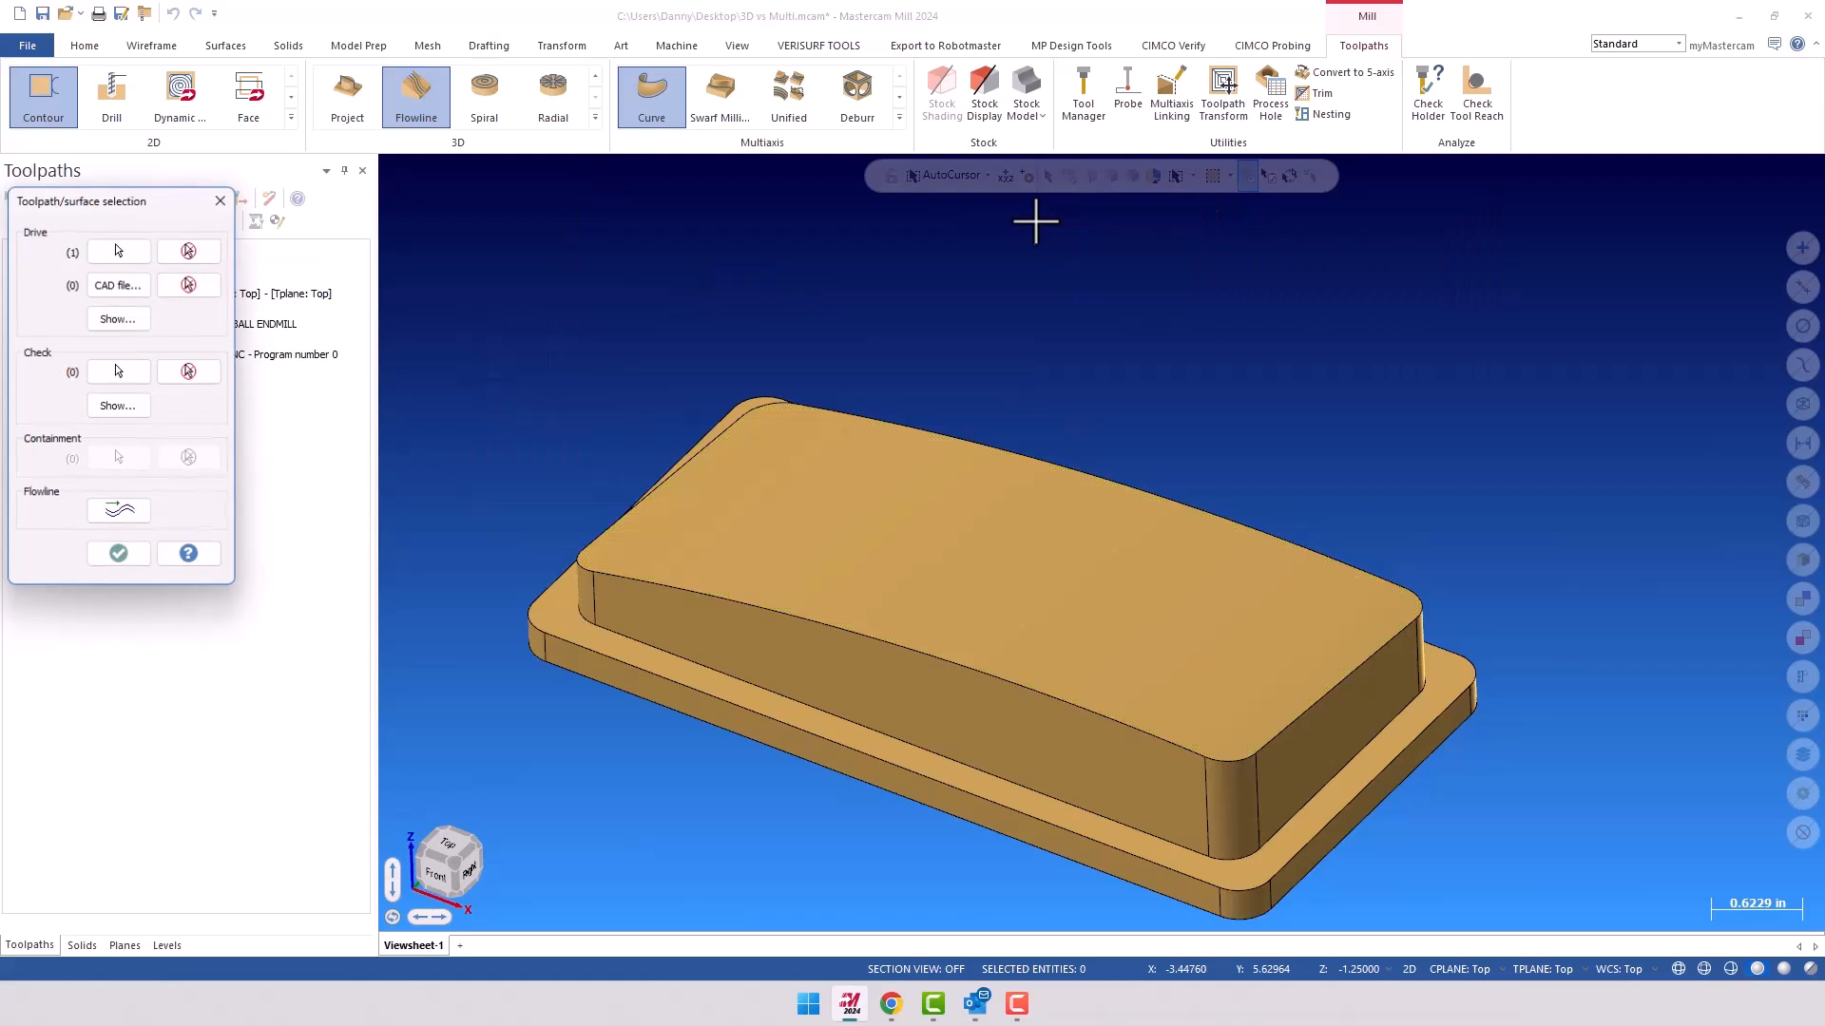
Flip the flowline cut direction so the passes run along the part's length and accept the surface selection
{"action": "left_click", "coordinate": [134, 505]}
{"action": "left_click", "coordinate": [92, 285]}
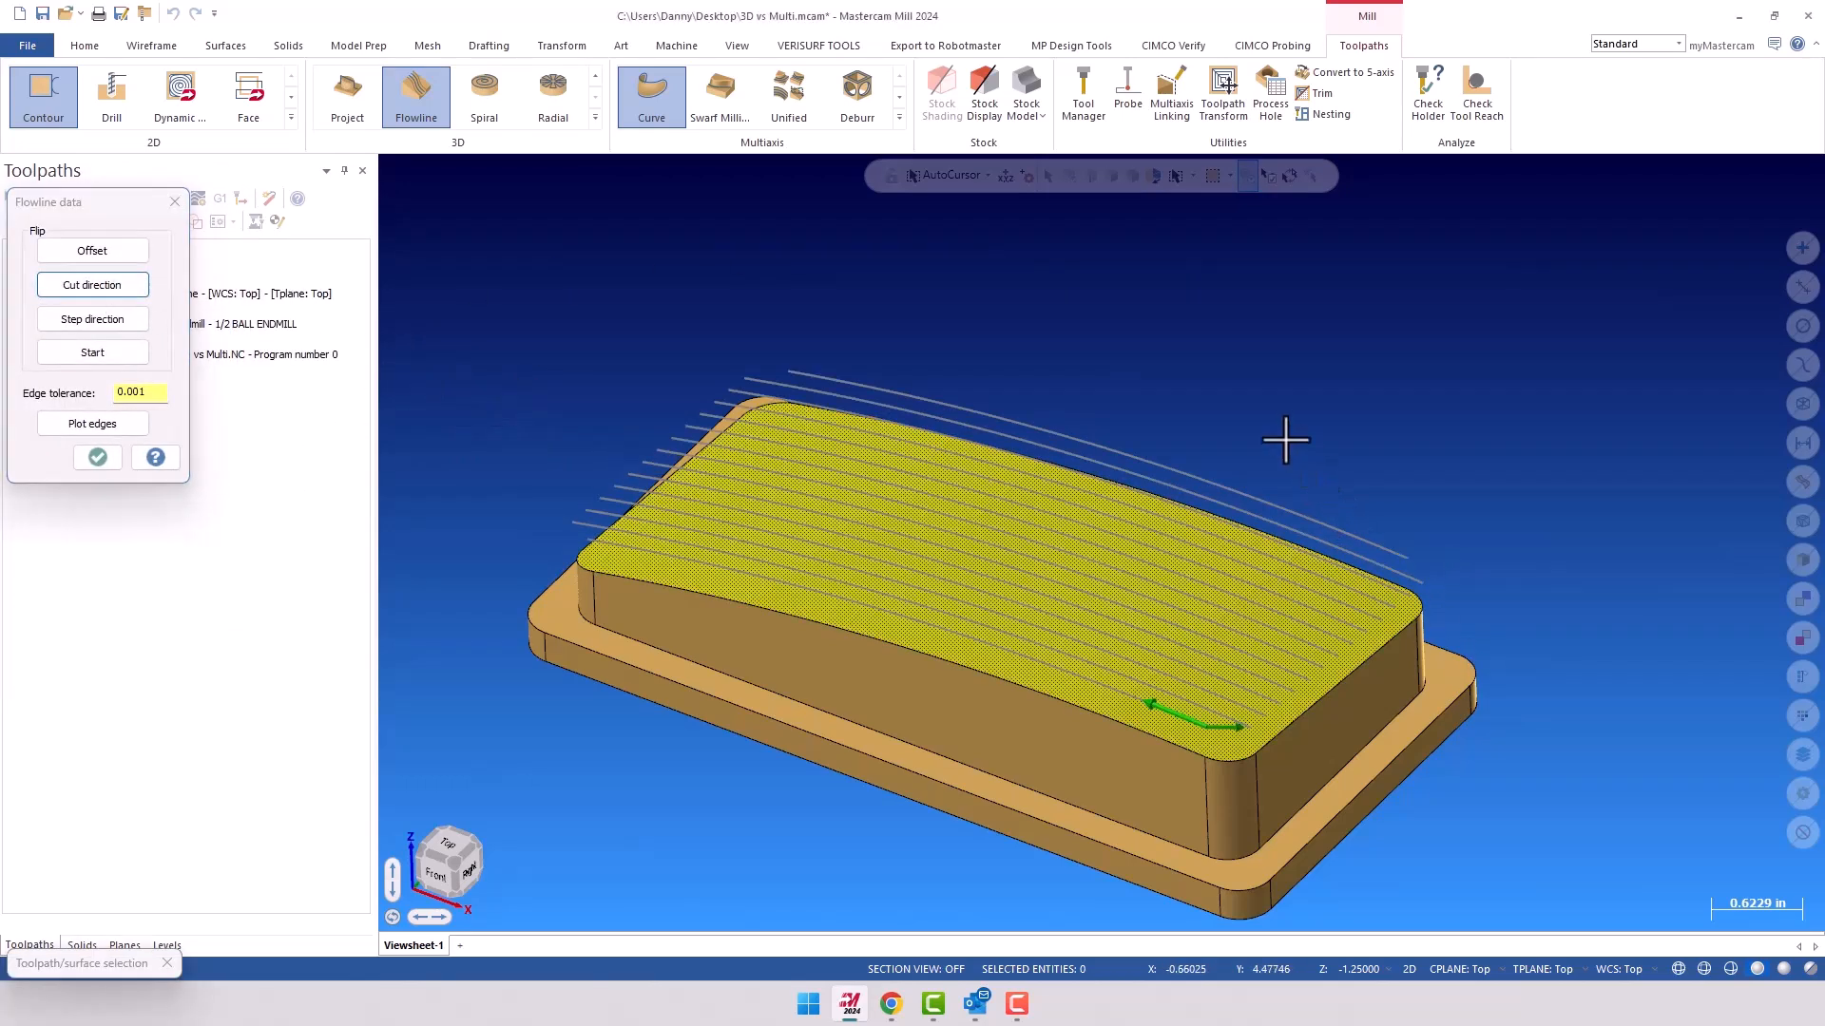
{"action": "scroll", "coordinate": [1284, 440], "scroll_direction": "down", "scroll_amount": 3}
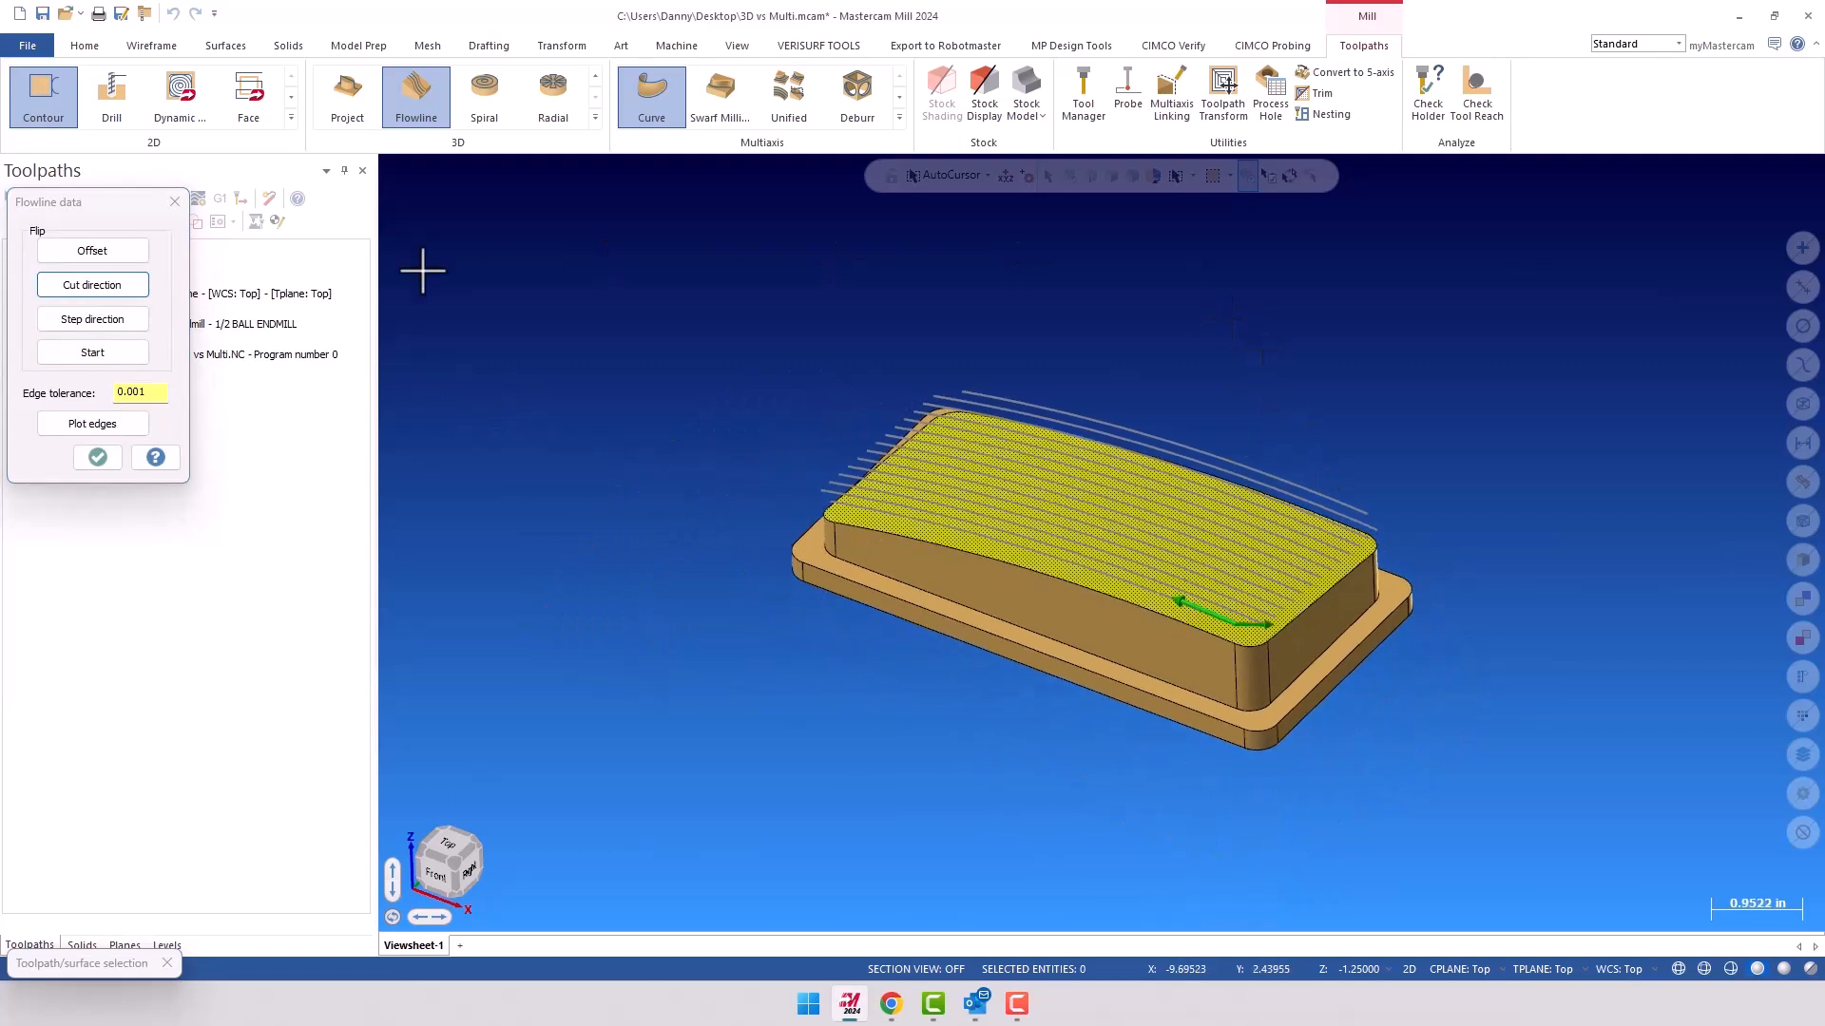
{"action": "left_click", "coordinate": [97, 458]}
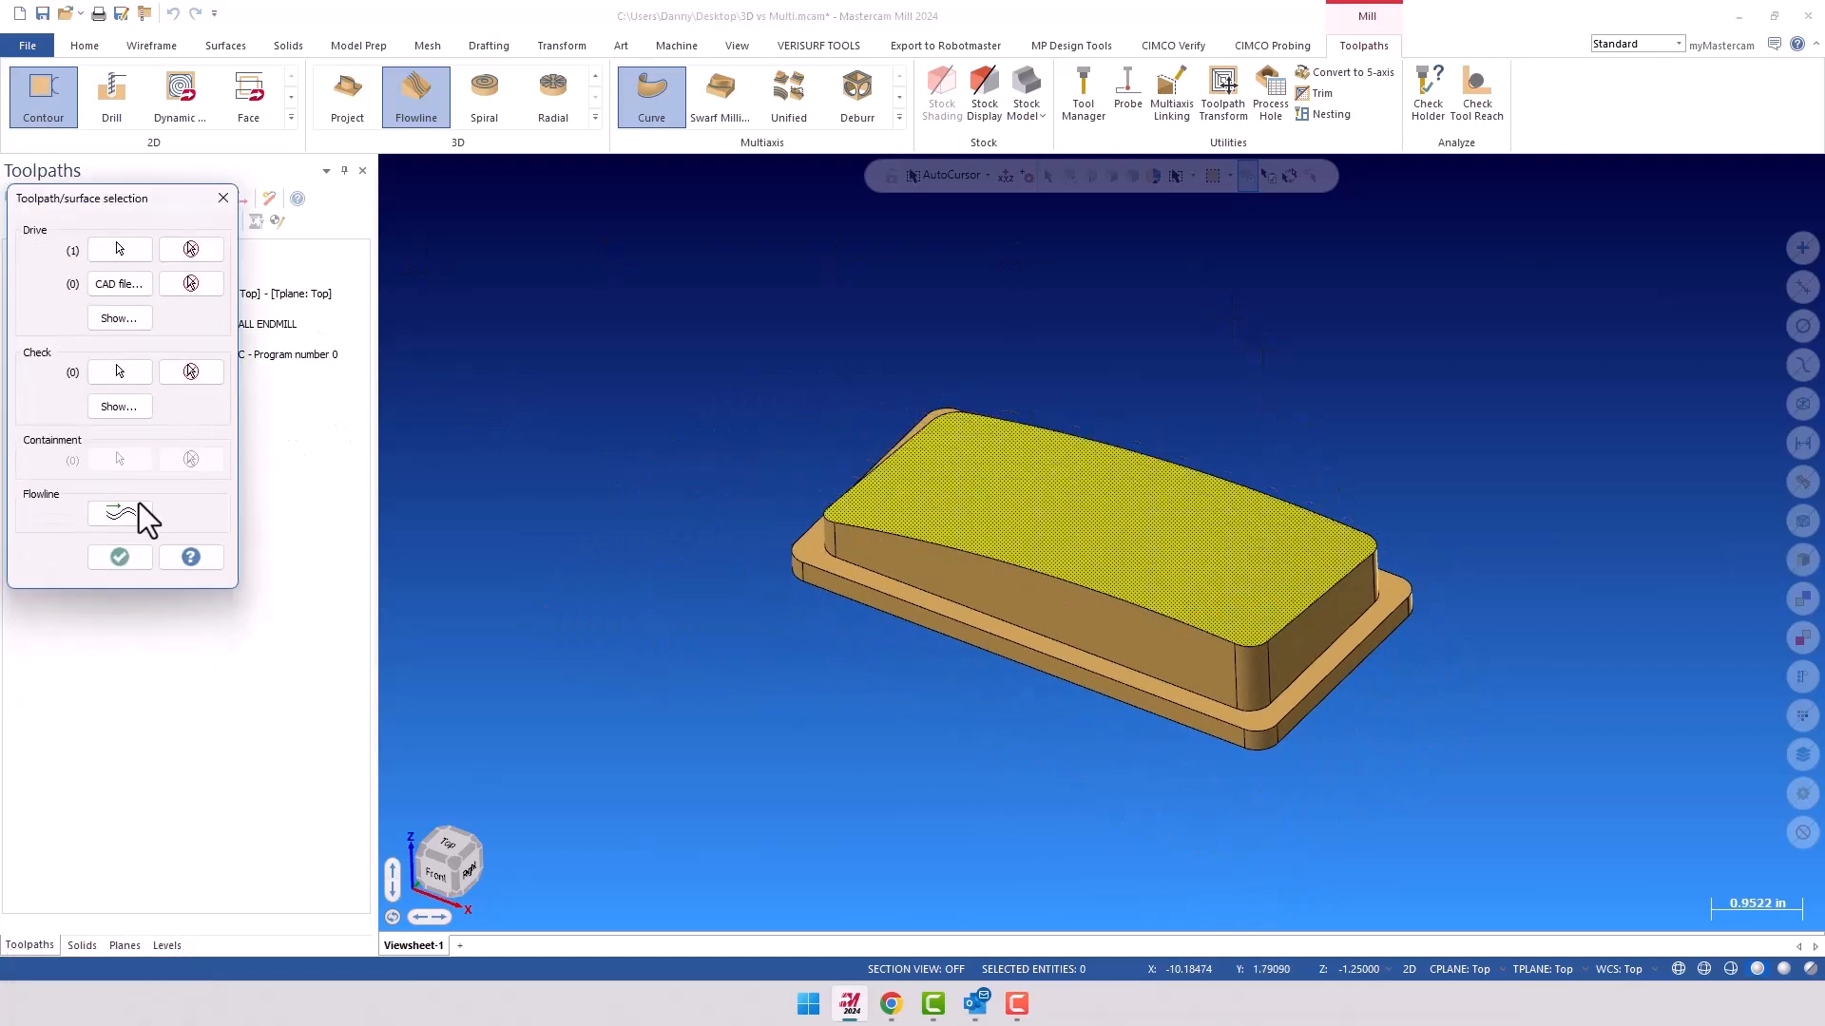
{"action": "left_click", "coordinate": [103, 558]}
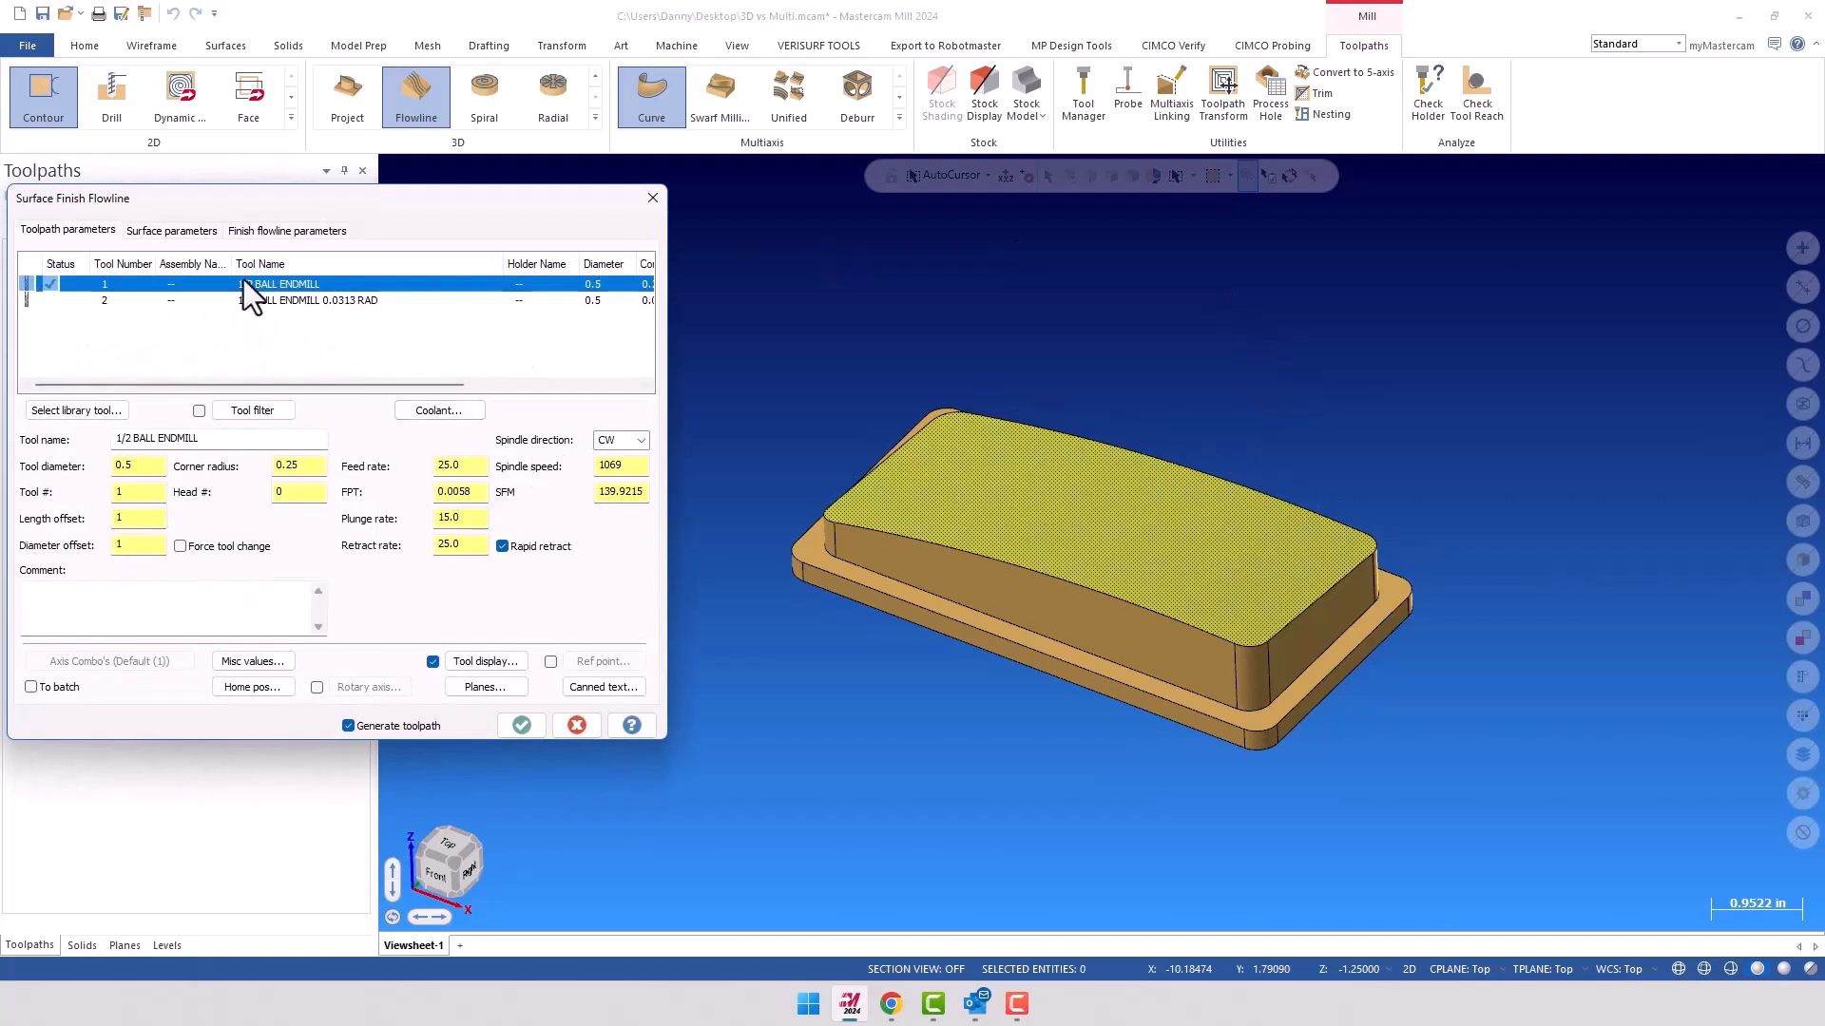
Review the surface and finish flowline parameters and generate the toolpath with the 1/2 ball endmill
{"action": "left_click_drag", "start_coordinate": [429, 218], "coordinate": [671, 219]}
{"action": "left_click", "coordinate": [445, 232]}
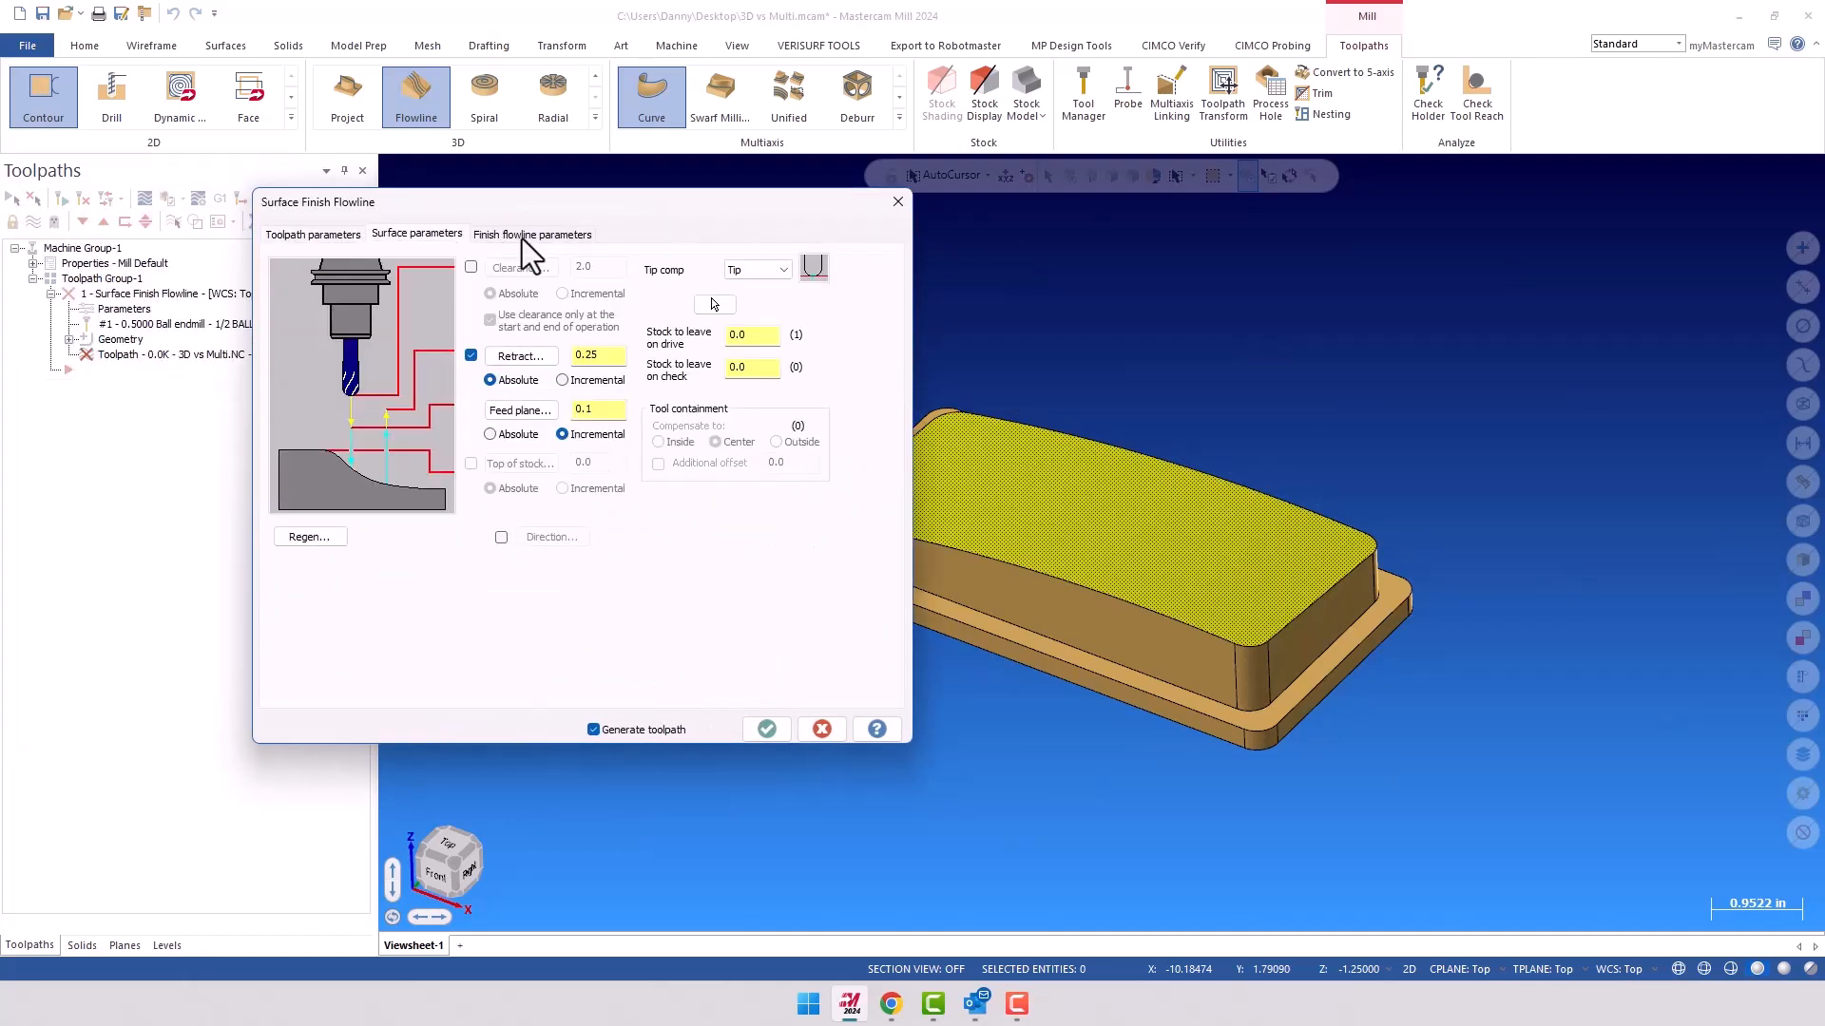
{"action": "left_click", "coordinate": [522, 238]}
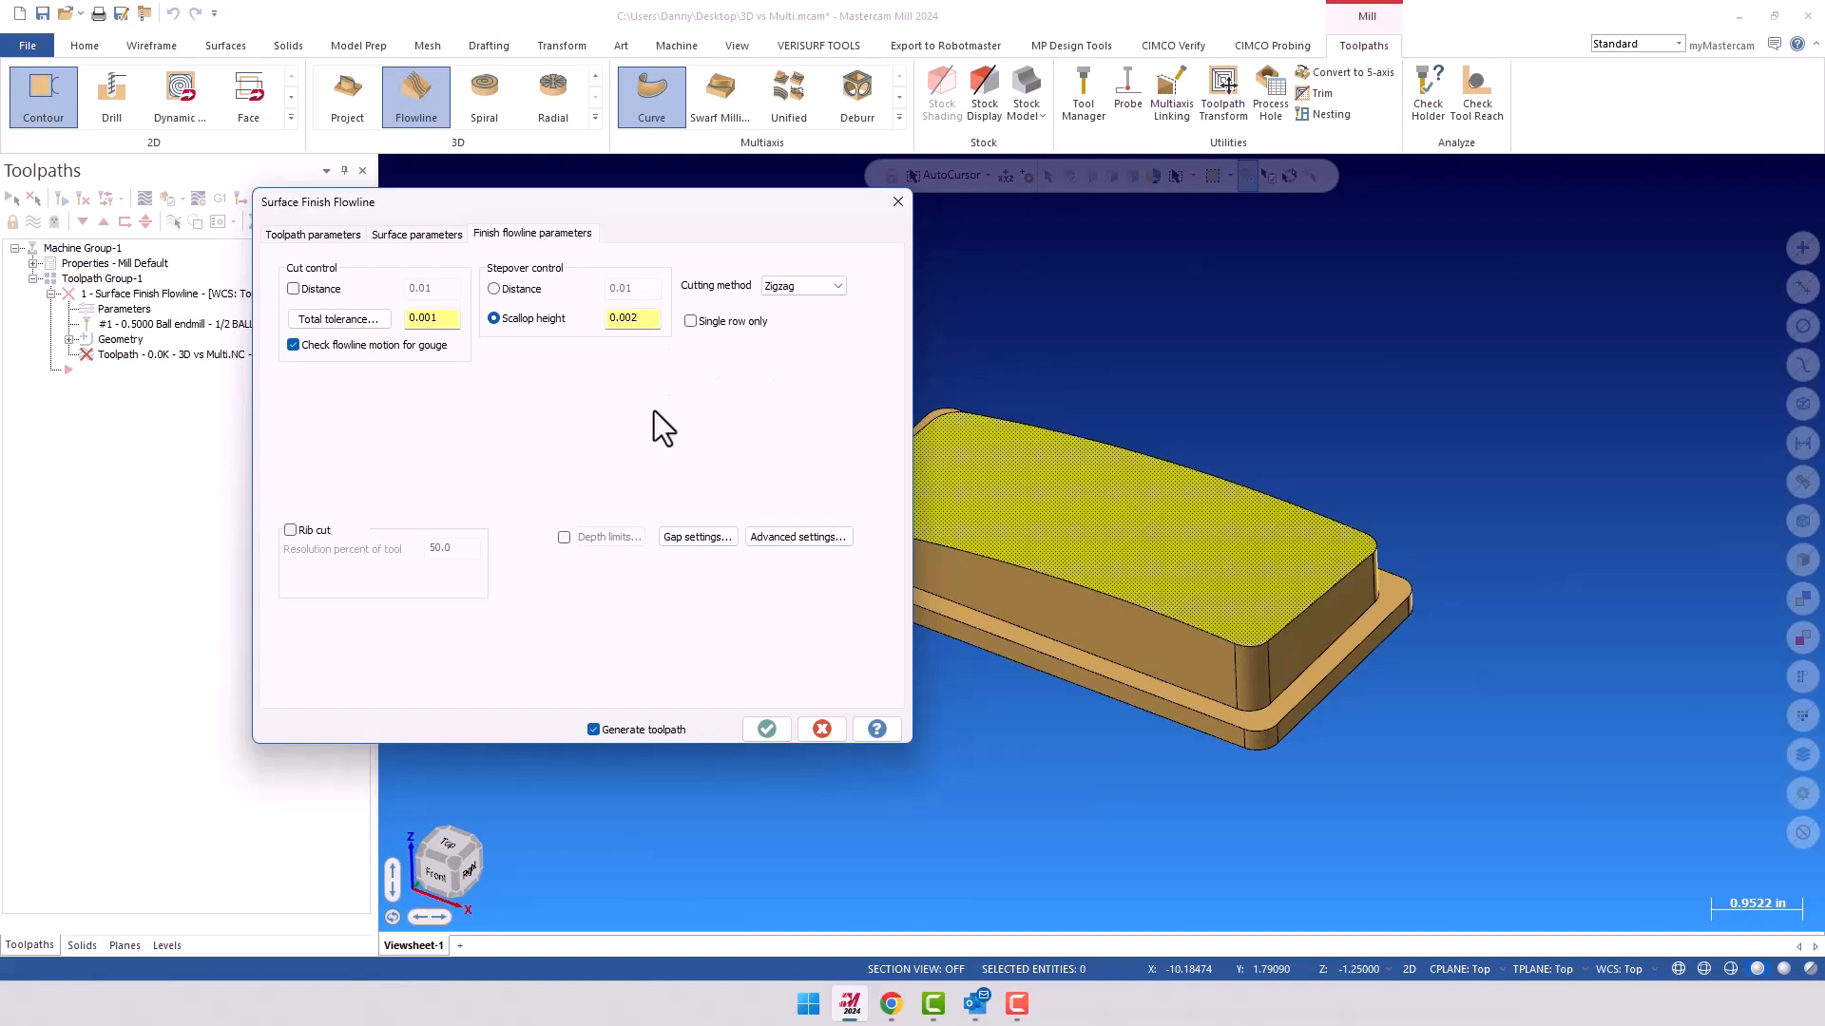
{"action": "left_click", "coordinate": [776, 722]}
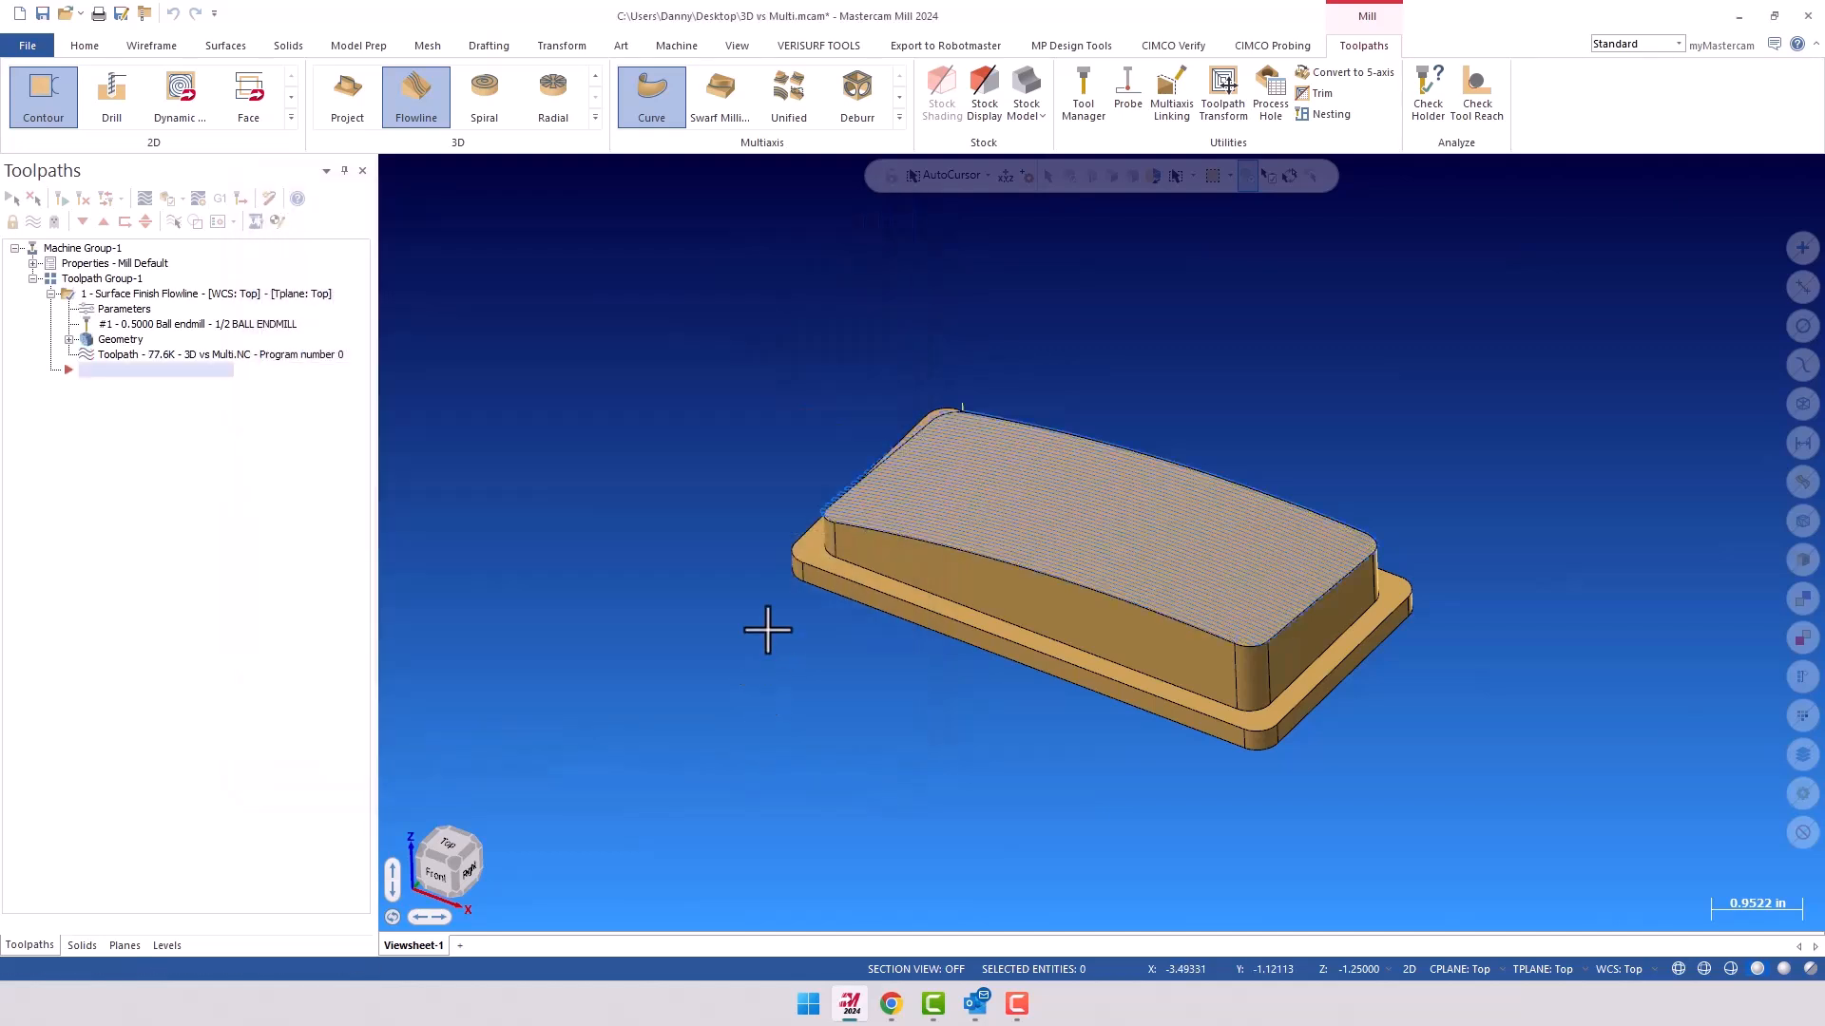
Backplot the flowline toolpath to examine the ball endmill's motion over the top face
{"action": "left_click", "coordinate": [144, 199]}
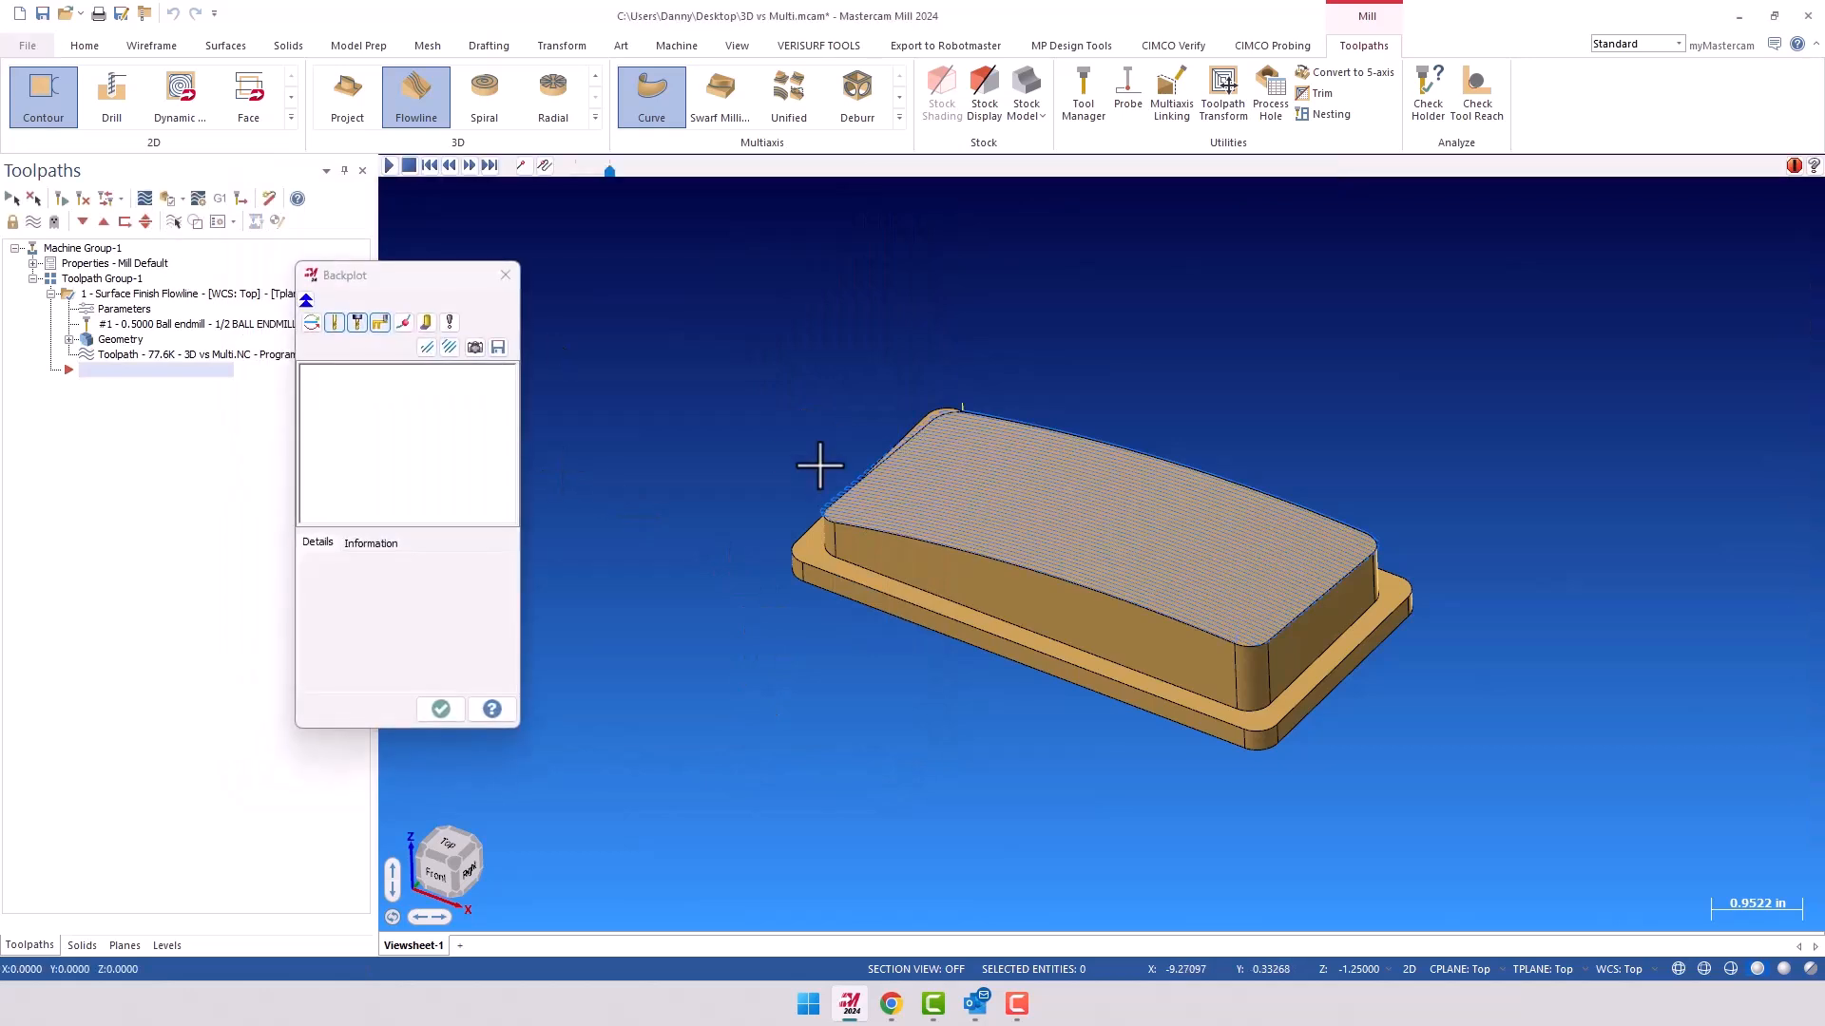
{"action": "left_click", "coordinate": [389, 166]}
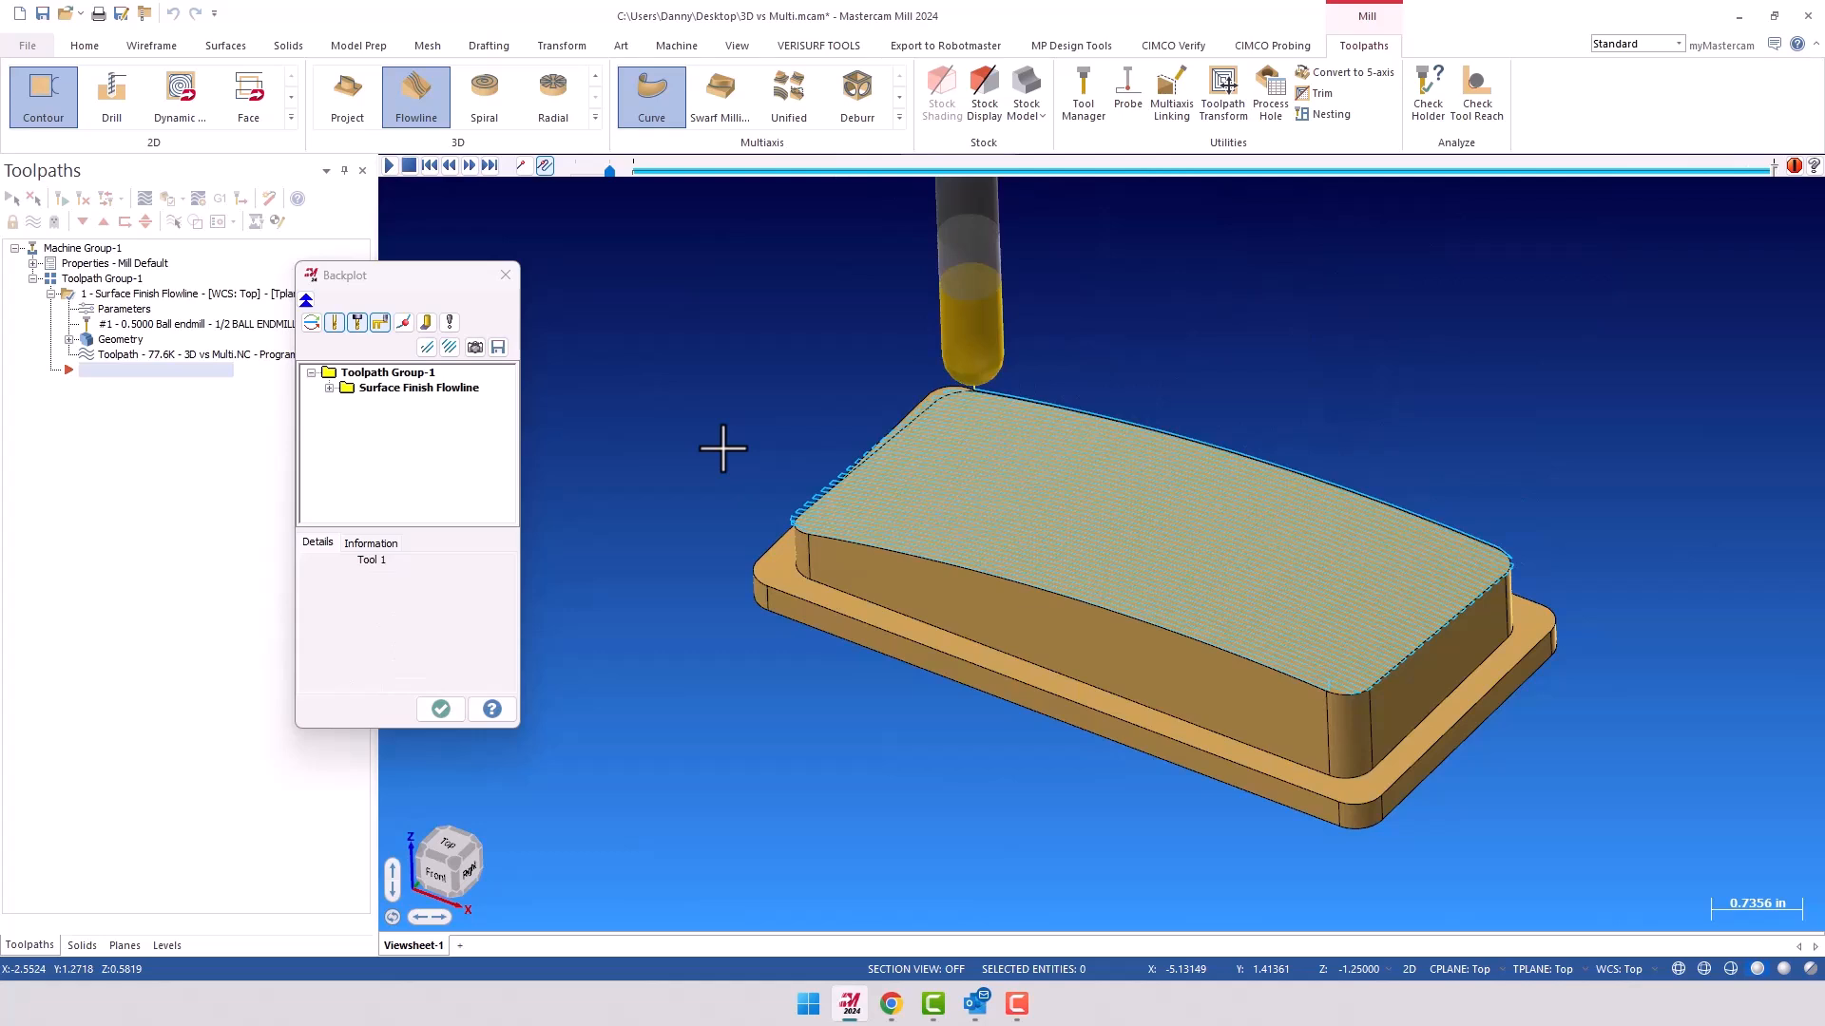
{"action": "left_click", "coordinate": [440, 709]}
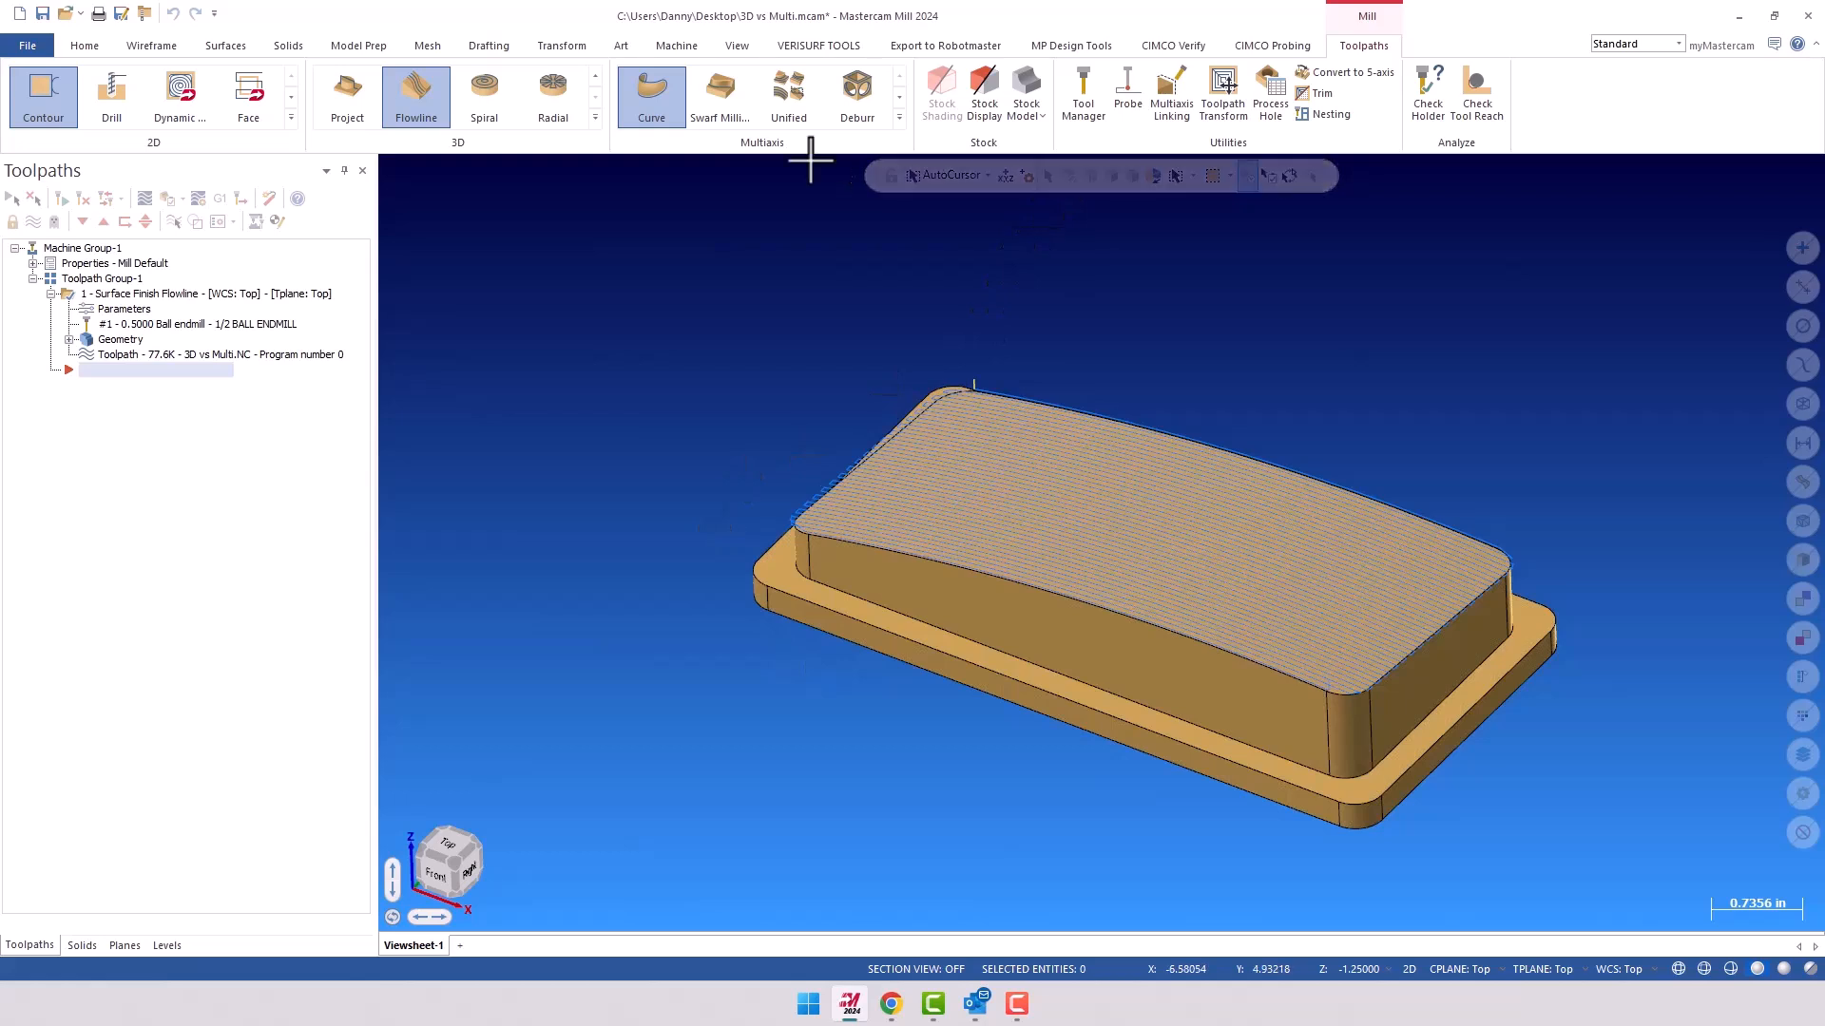
Start a multiaxis Flow toolpath and choose the 1/2 bull endmill with 0.0313 radius
{"action": "left_click", "coordinate": [897, 122]}
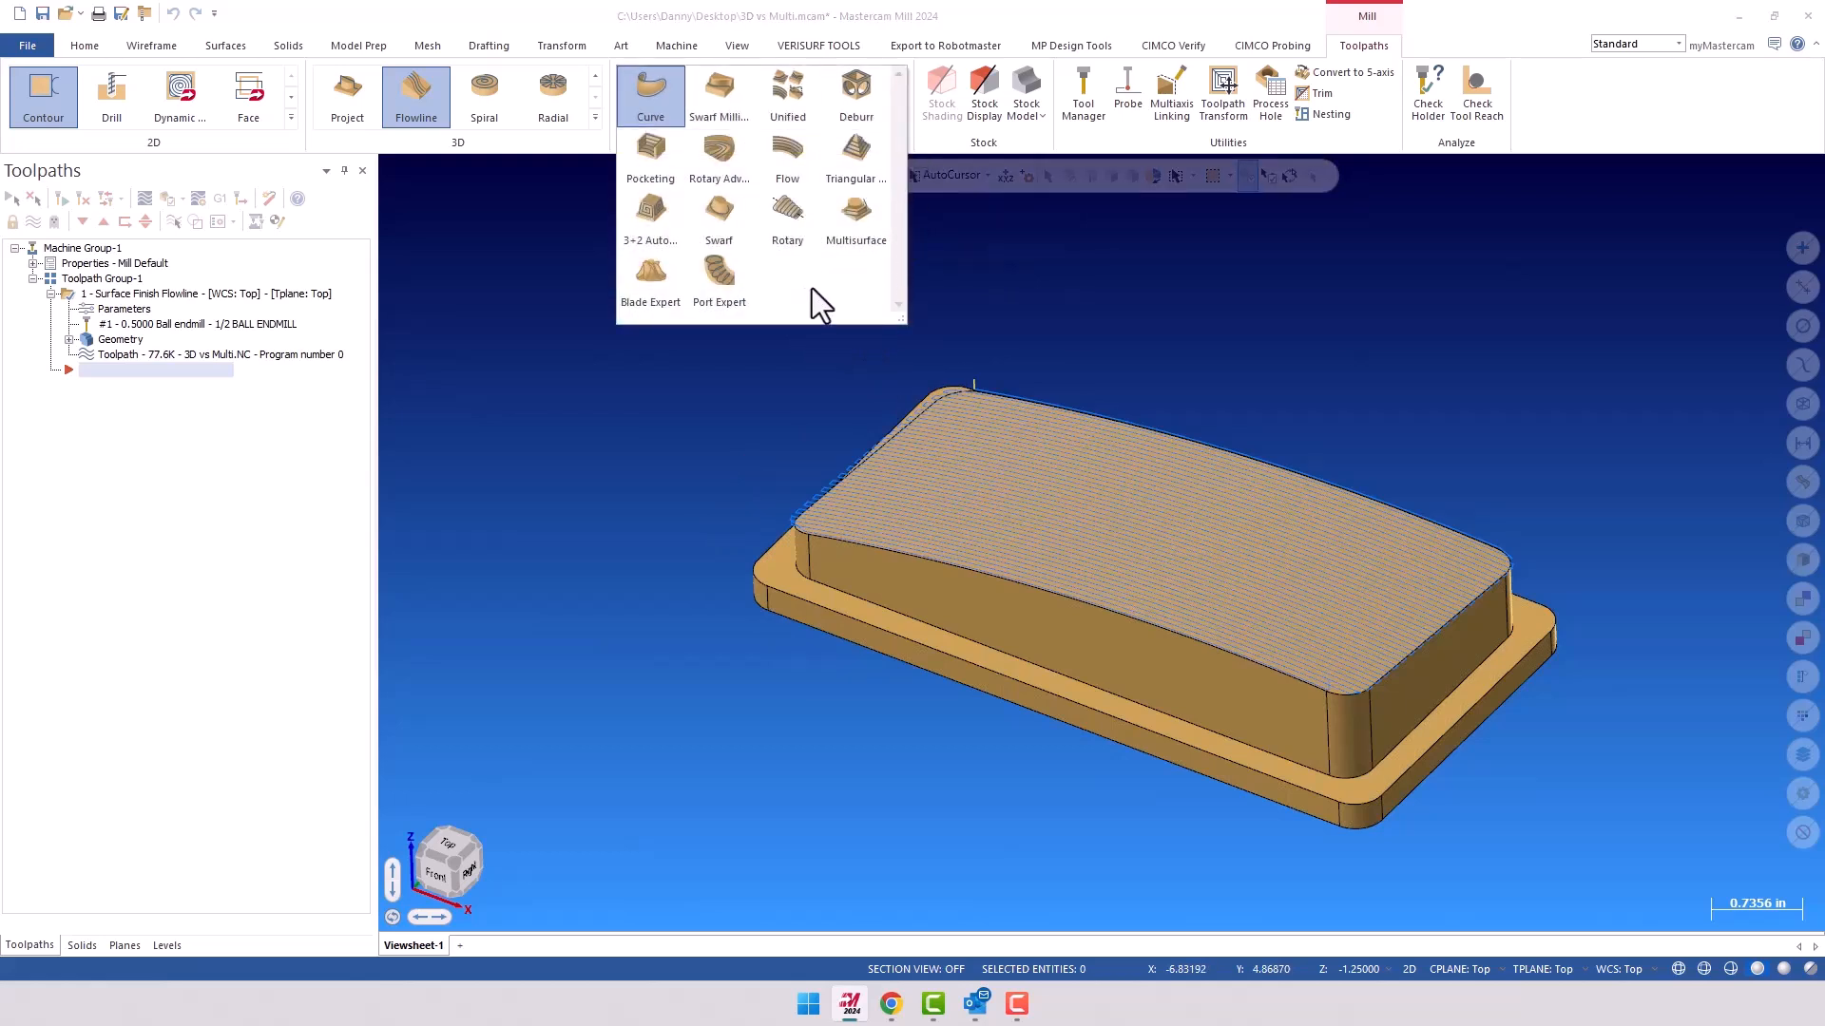
{"action": "left_click", "coordinate": [789, 154]}
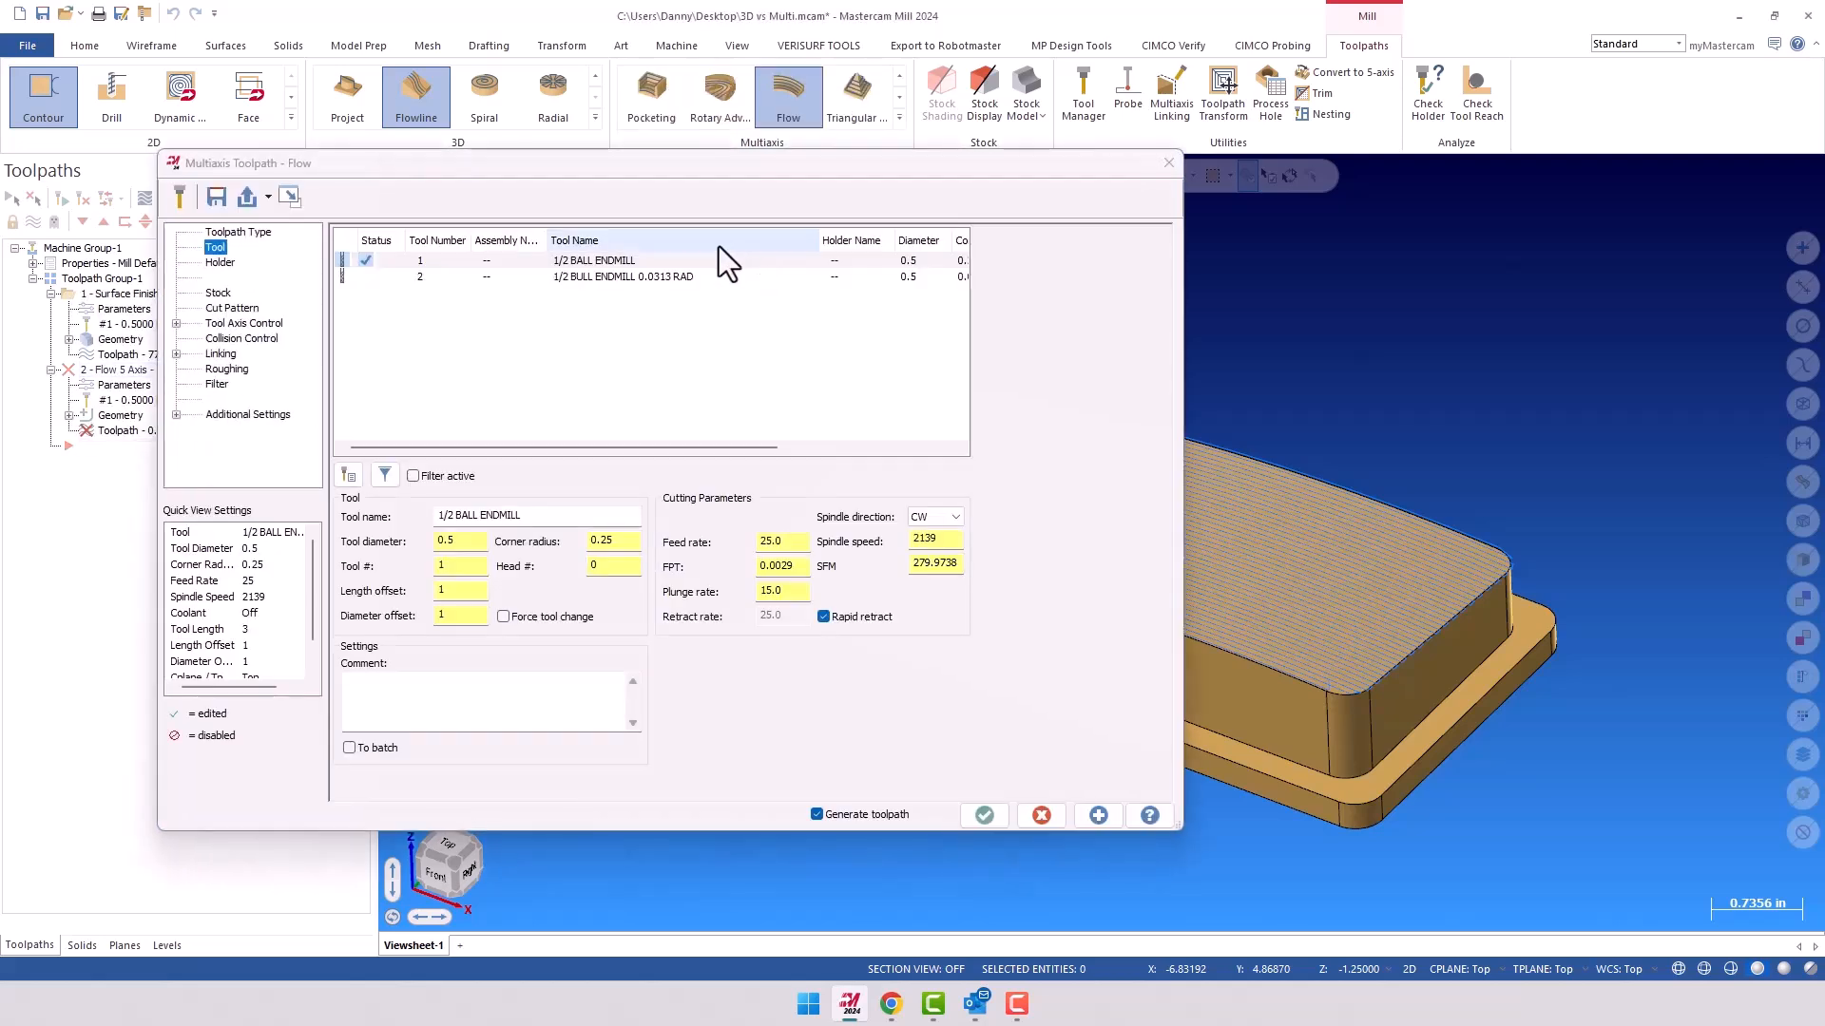
{"action": "left_click", "coordinate": [611, 277]}
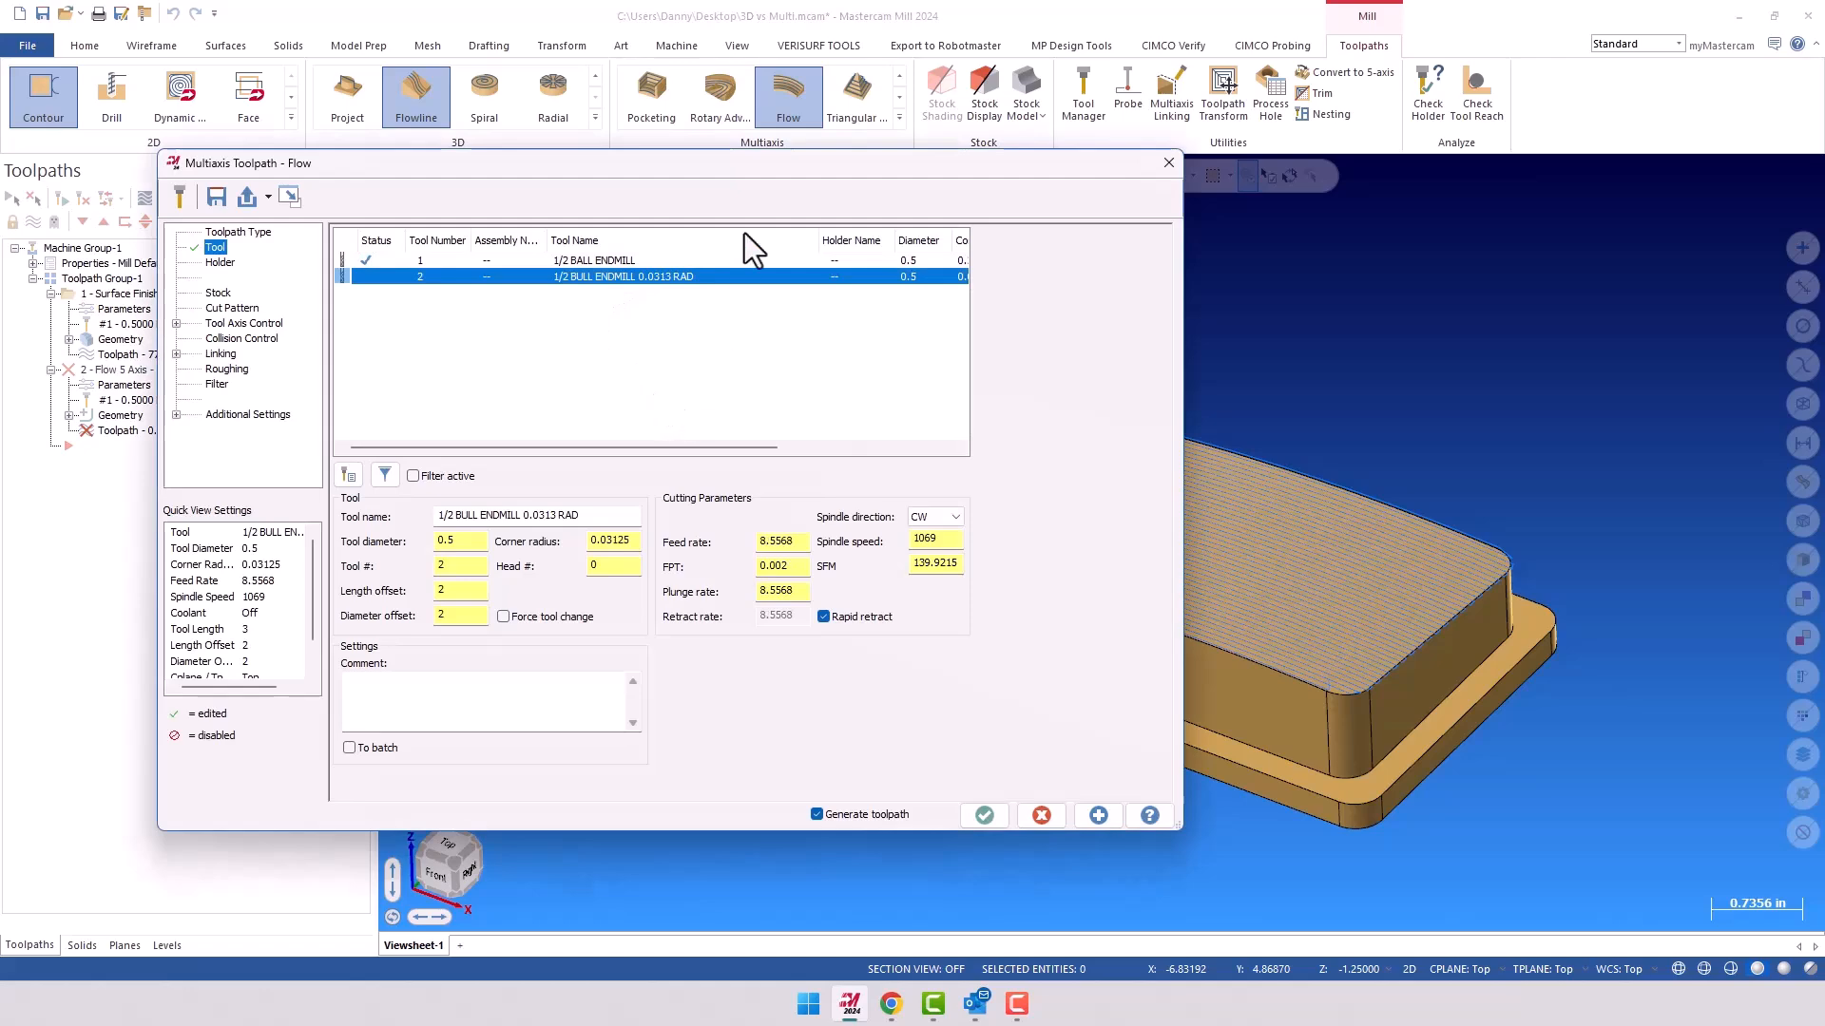
{"action": "left_click_drag", "start_coordinate": [739, 163], "coordinate": [780, 142]}
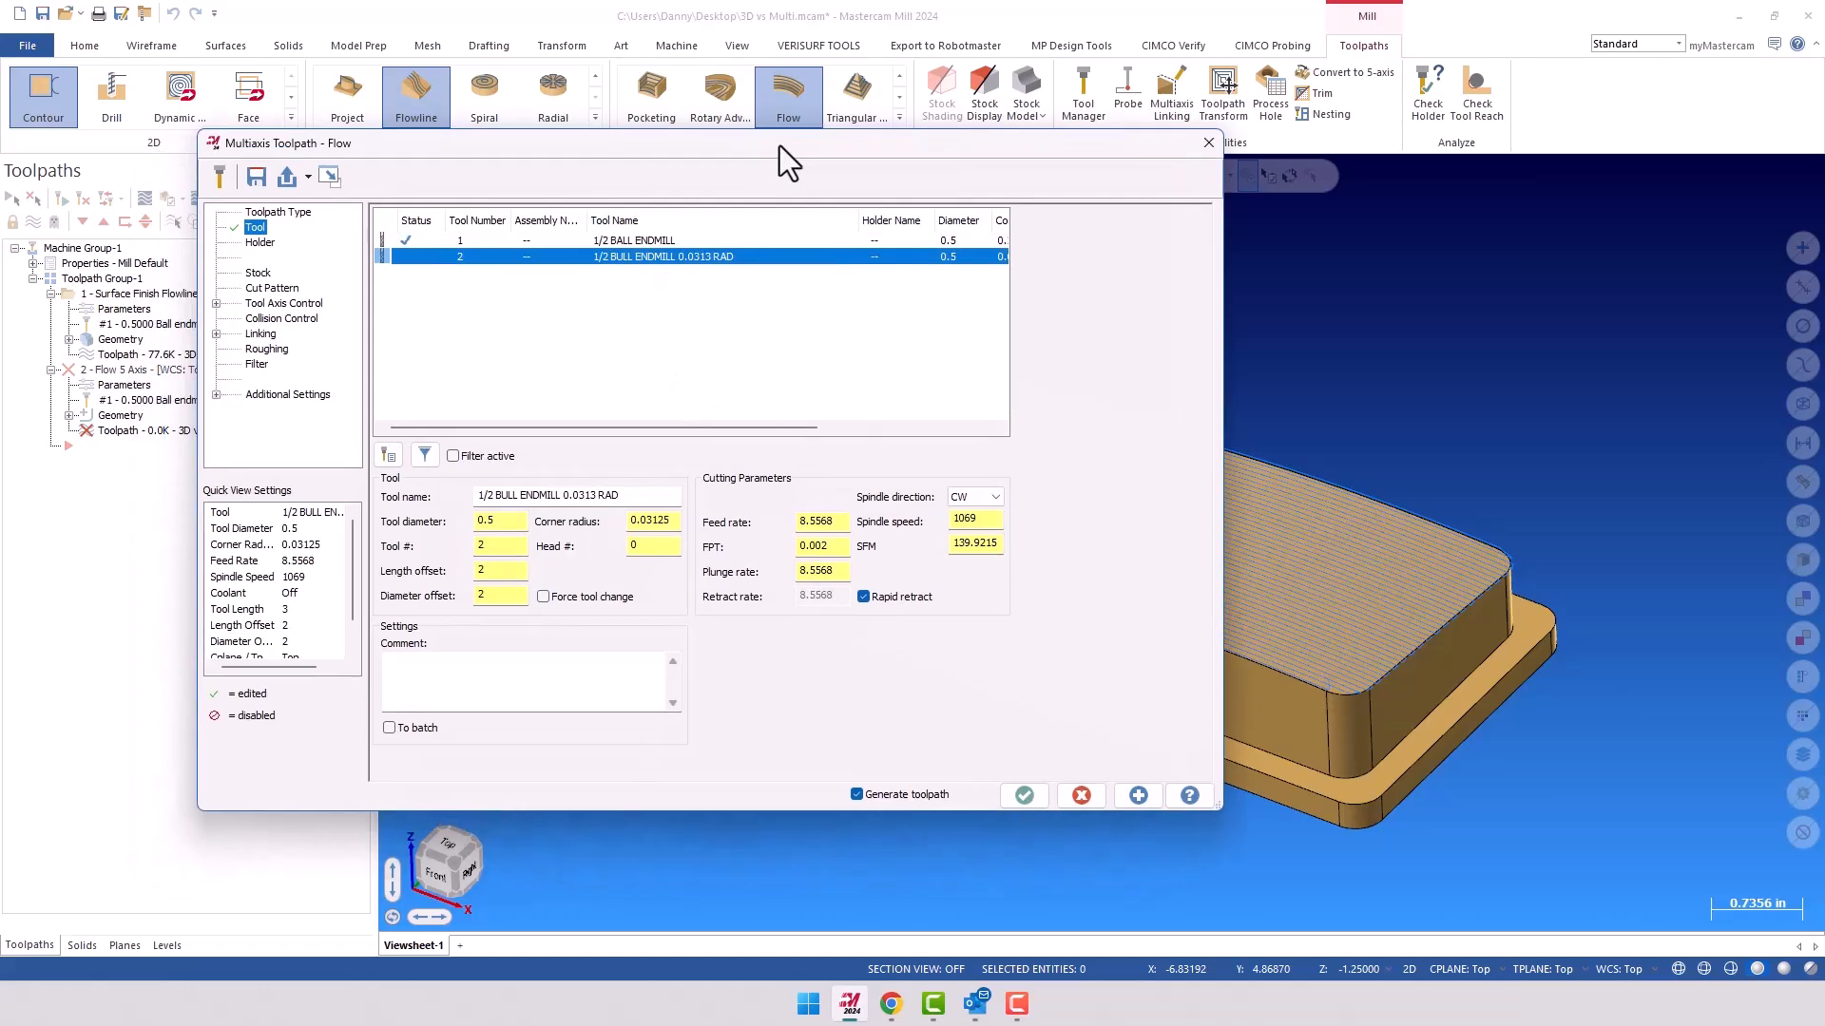
Assign the curved top face as the Flow cut pattern surface and flip the cut direction to run along the part's length
{"action": "left_click", "coordinate": [271, 287]}
{"action": "left_click", "coordinate": [532, 228]}
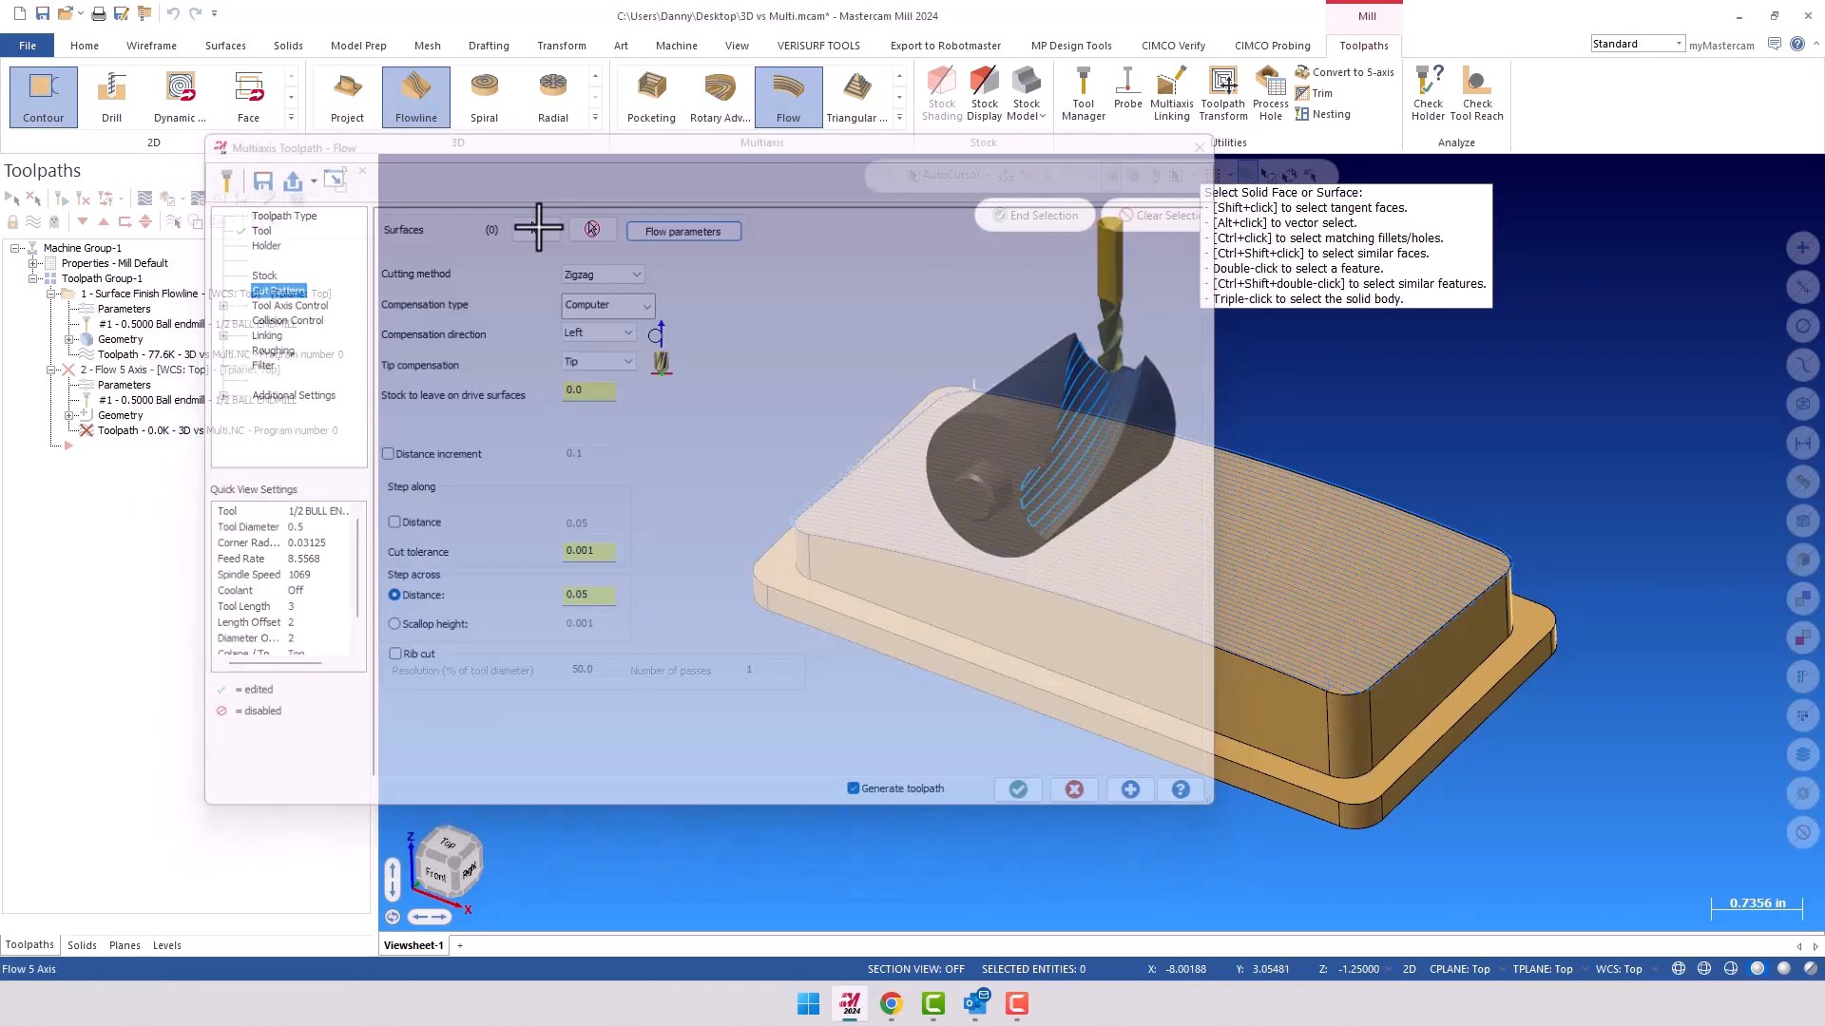
{"action": "left_click", "coordinate": [1085, 502]}
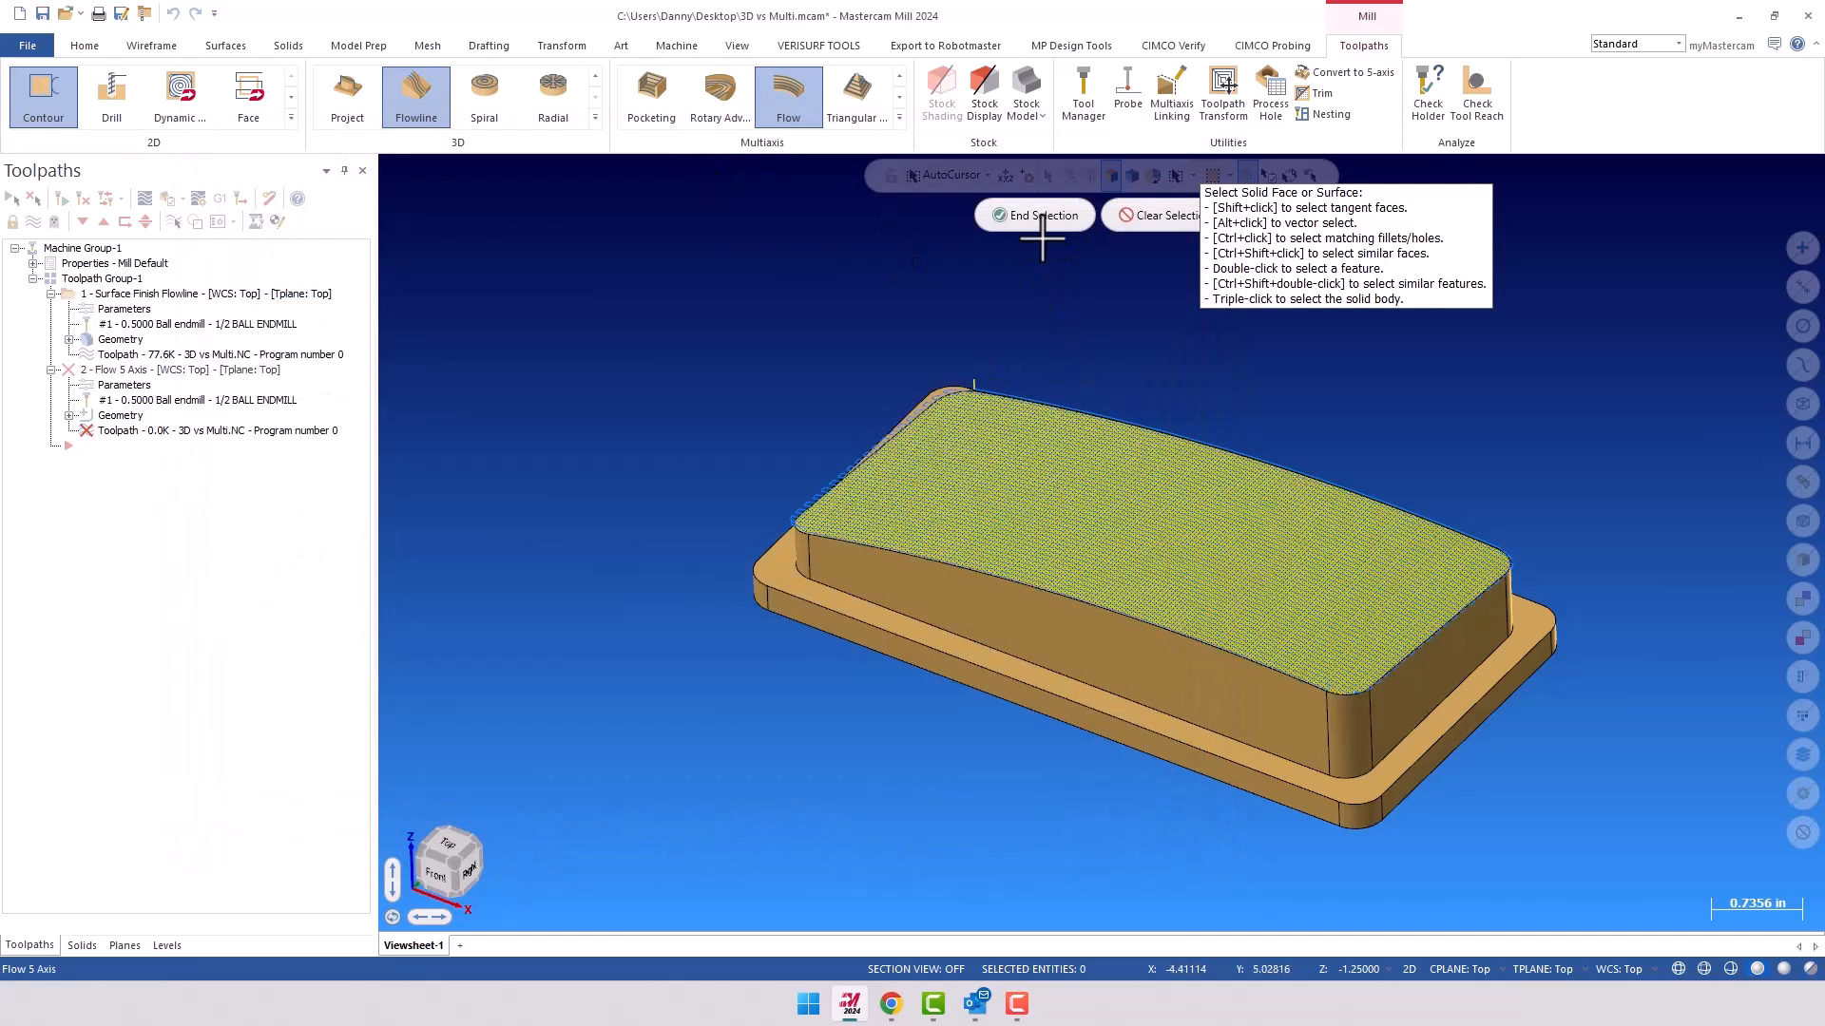
{"action": "left_click", "coordinate": [1035, 217]}
{"action": "left_click", "coordinate": [101, 292]}
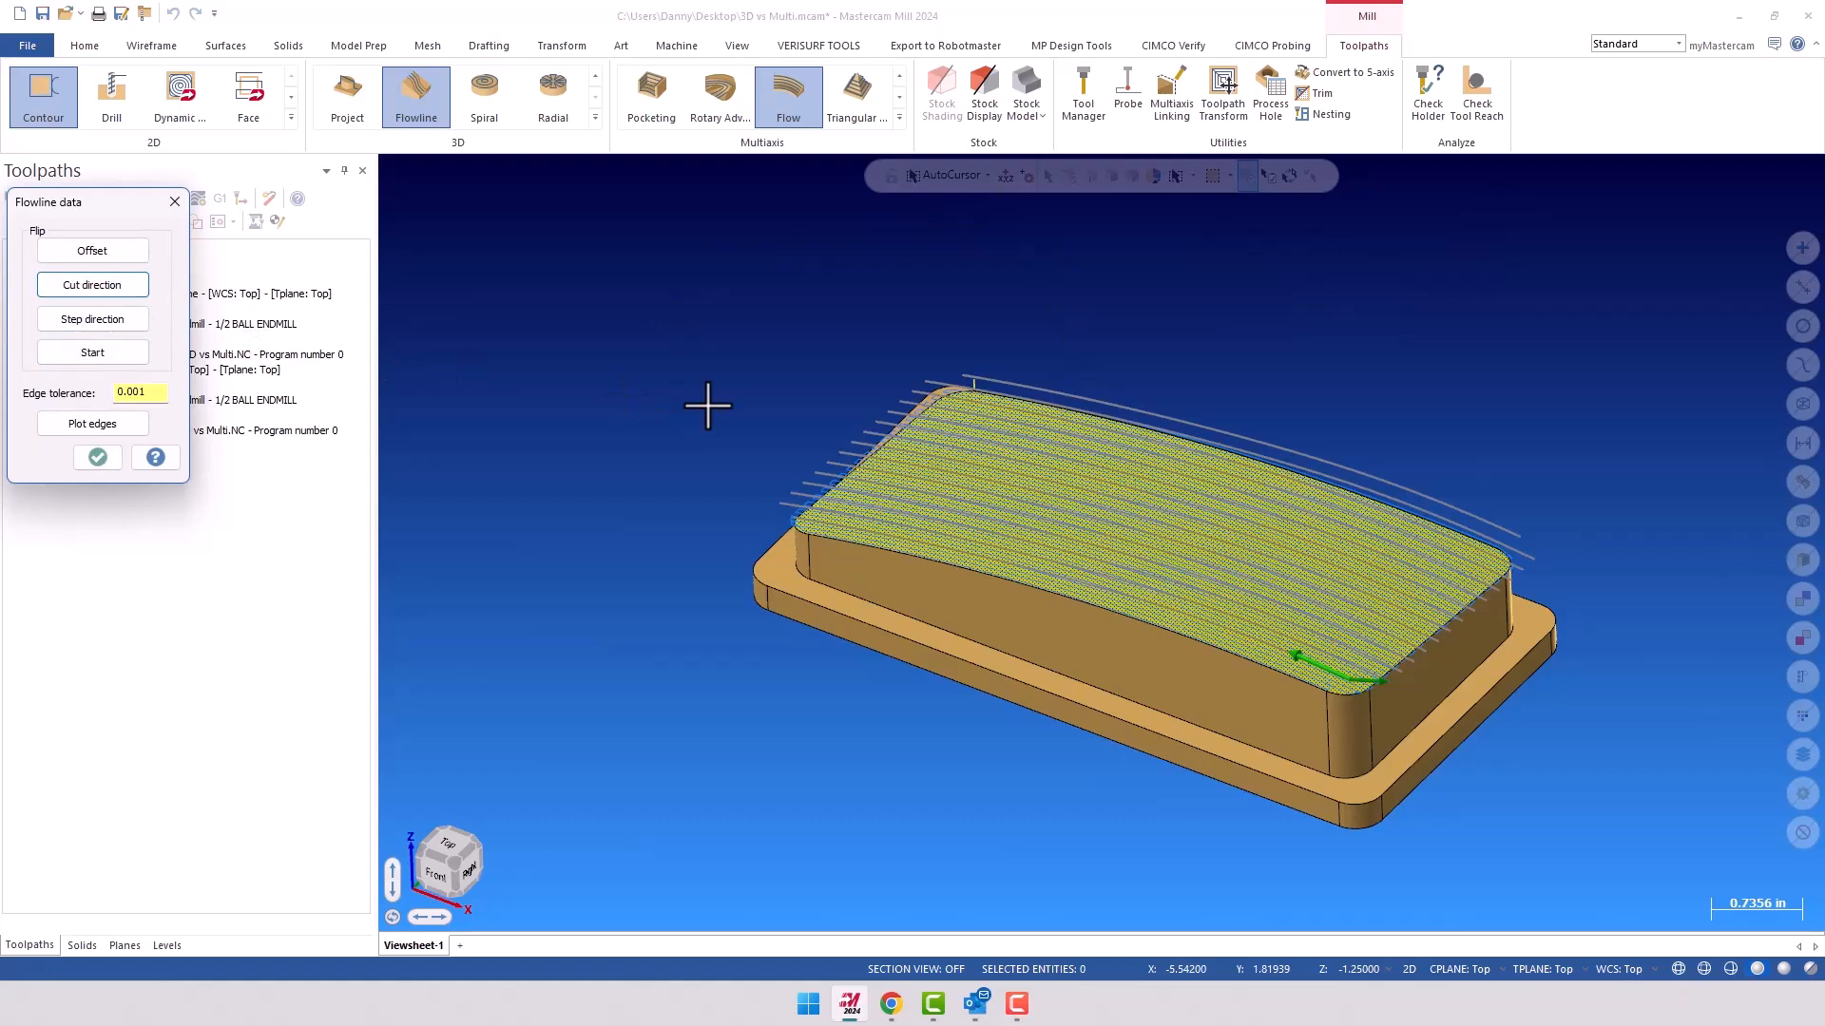
{"action": "left_click", "coordinate": [97, 457]}
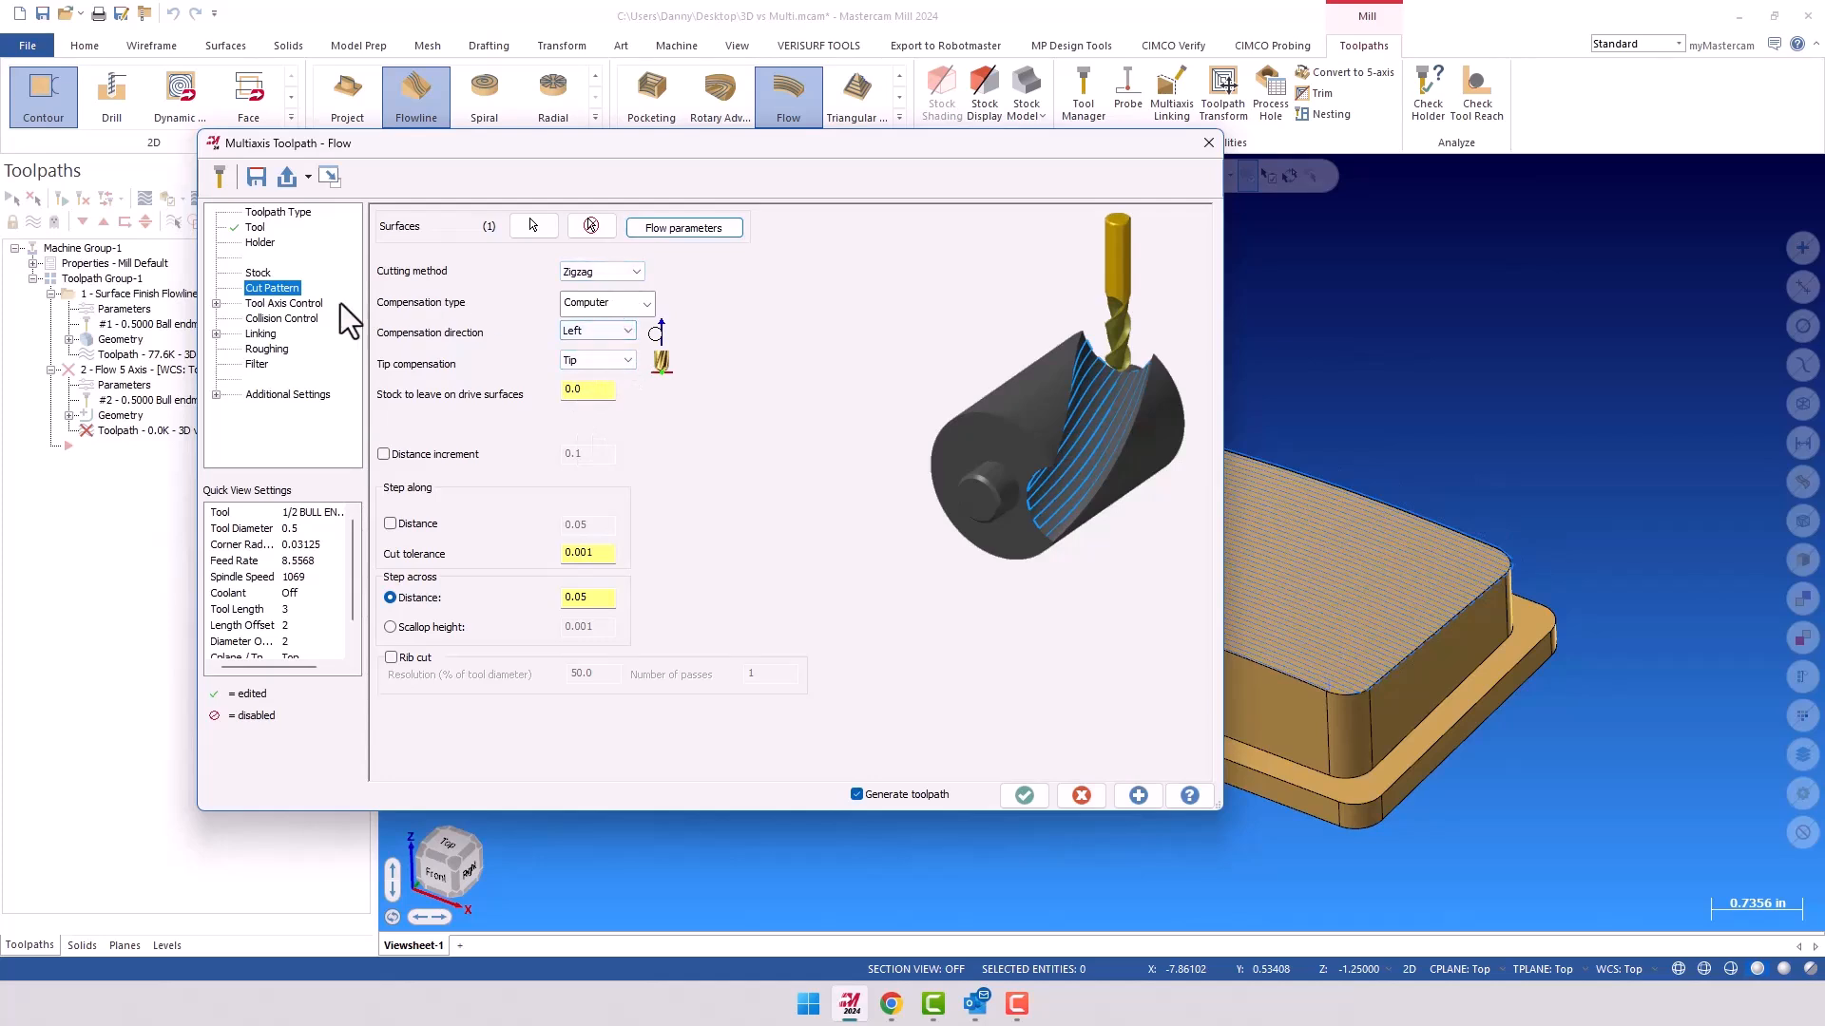
Set the tool axis control to pattern surface with 5 axis output and Z axis as the backplot rotary axis
{"action": "left_click", "coordinate": [299, 304]}
{"action": "left_click", "coordinate": [656, 240]}
{"action": "left_click", "coordinate": [622, 270]}
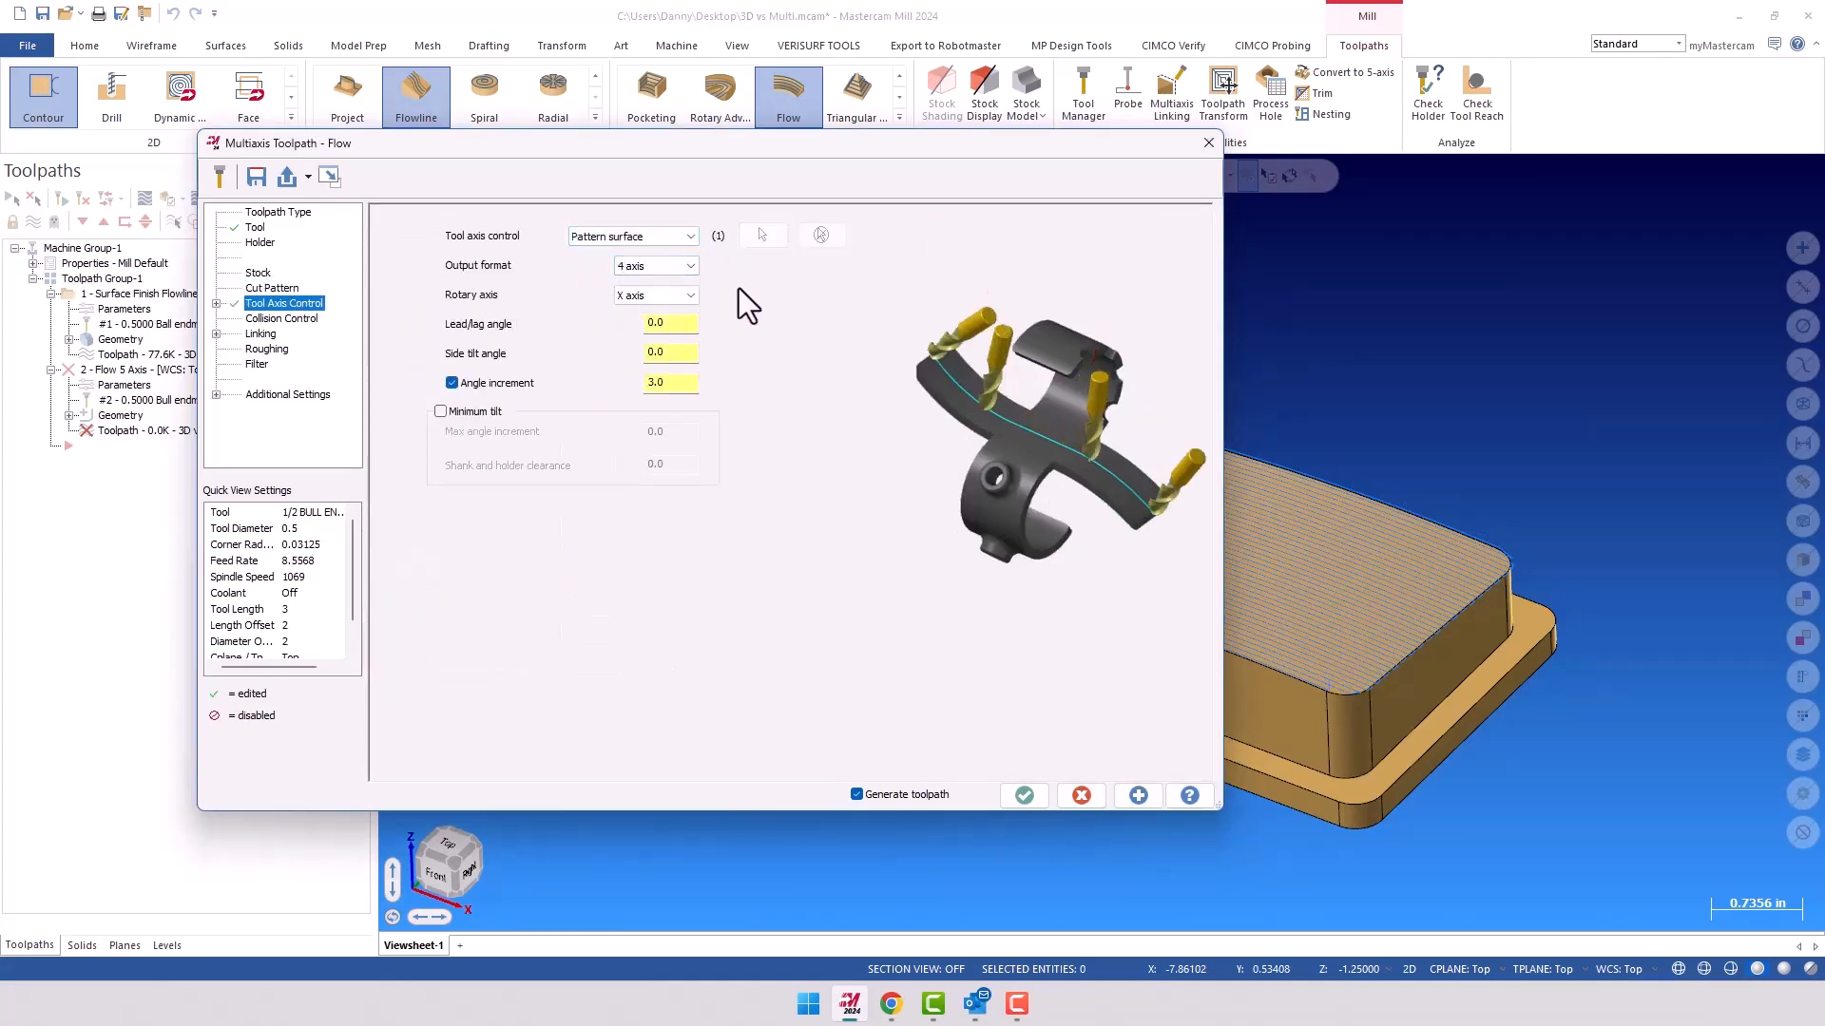
{"action": "left_click", "coordinate": [691, 266]}
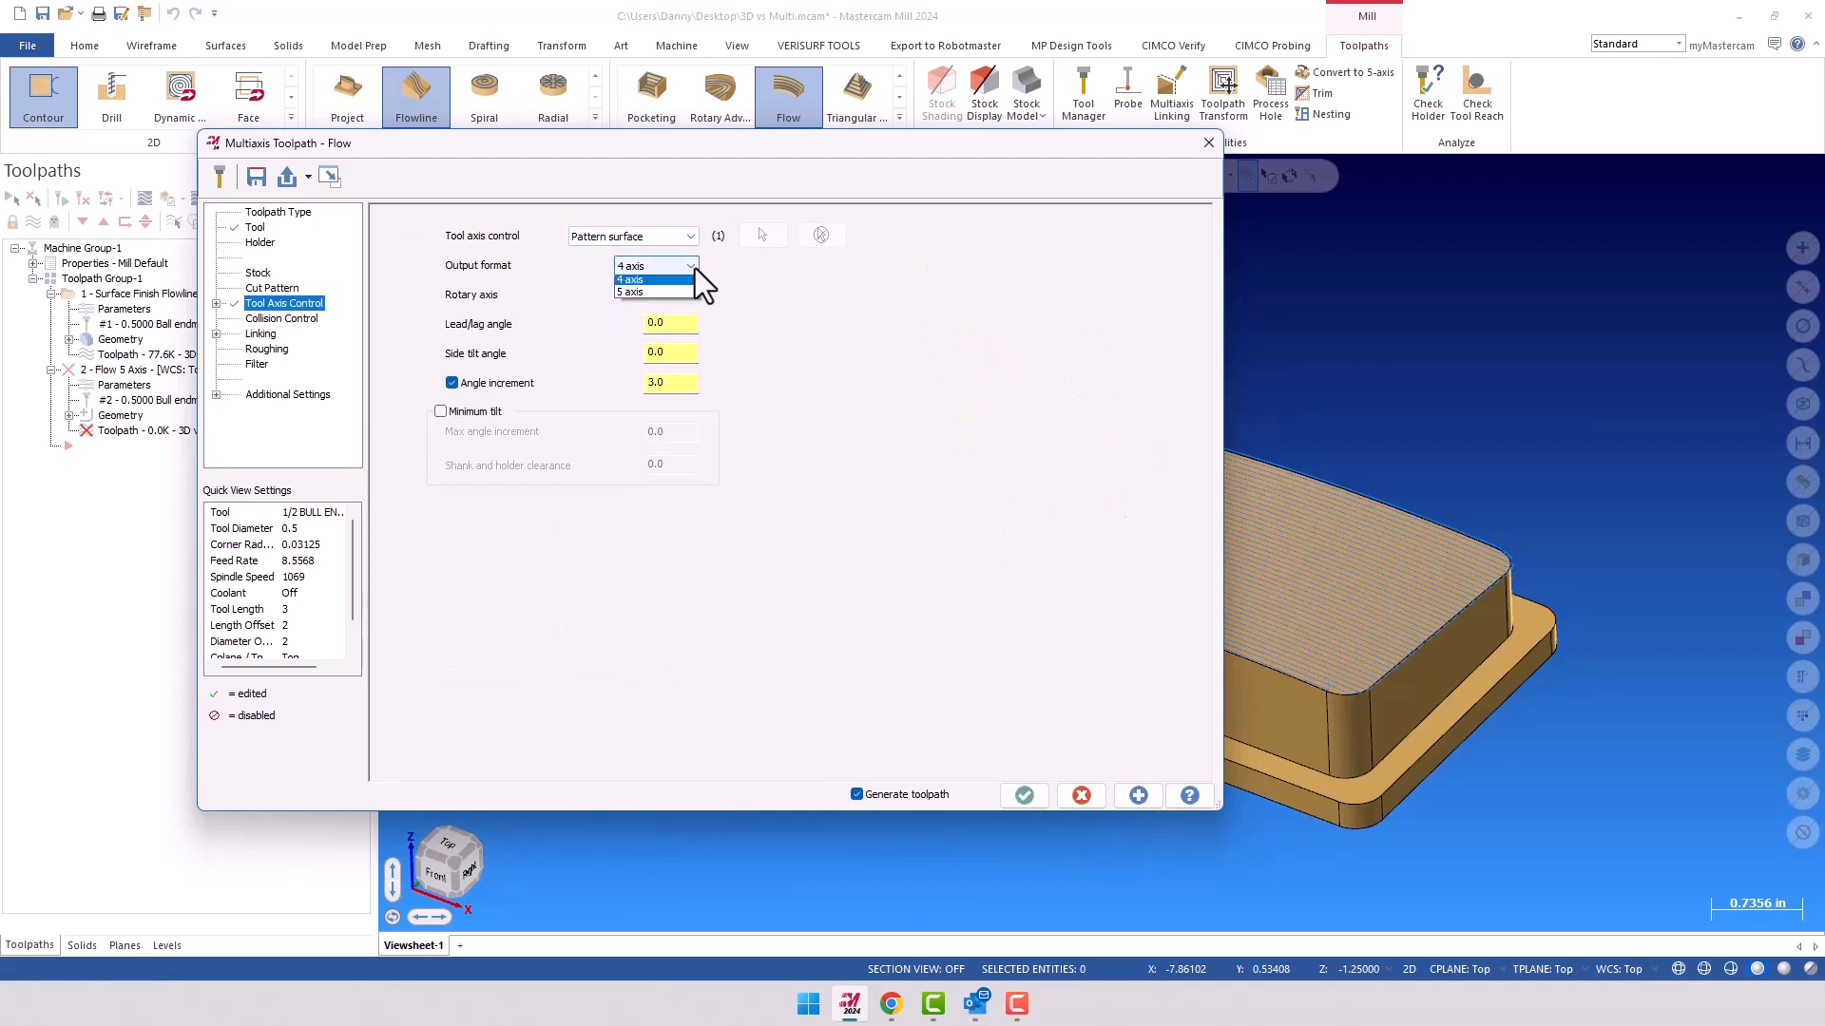
{"action": "left_click", "coordinate": [667, 294]}
{"action": "left_click", "coordinate": [689, 295]}
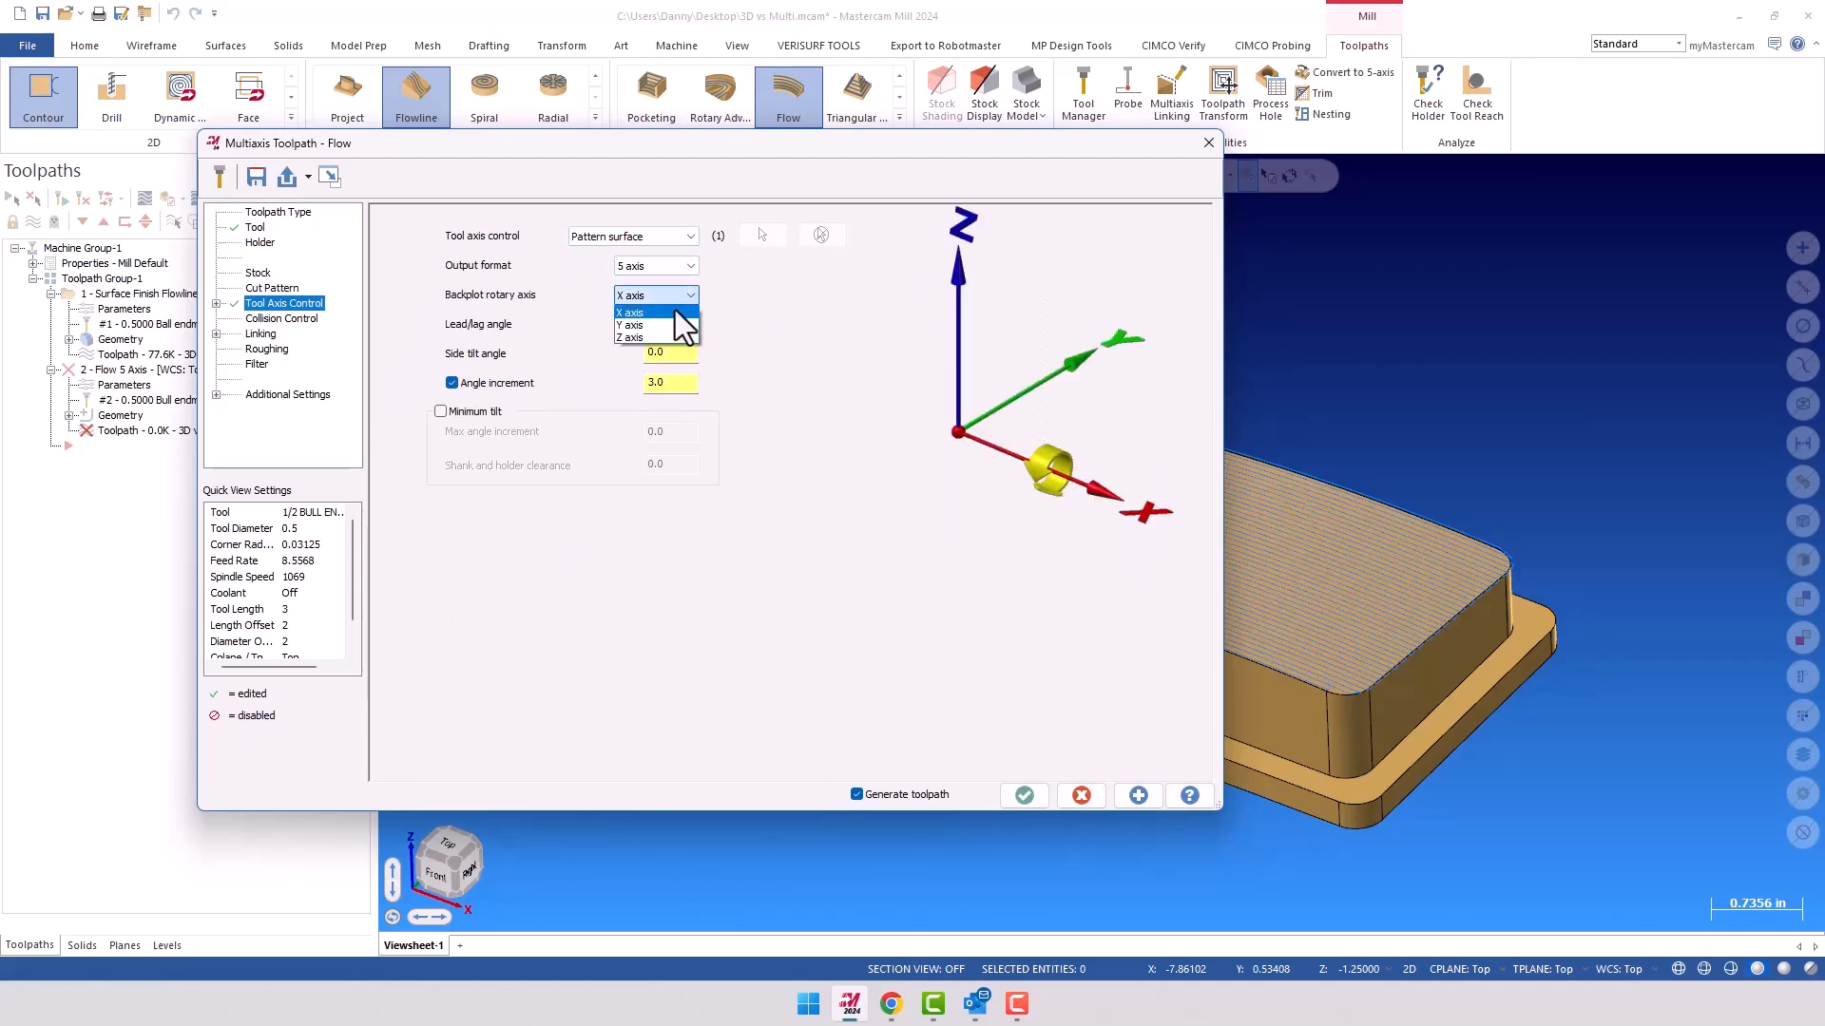
{"action": "left_click", "coordinate": [660, 336]}
Set the cut pattern's step across distance to .4
{"action": "left_click", "coordinate": [274, 288]}
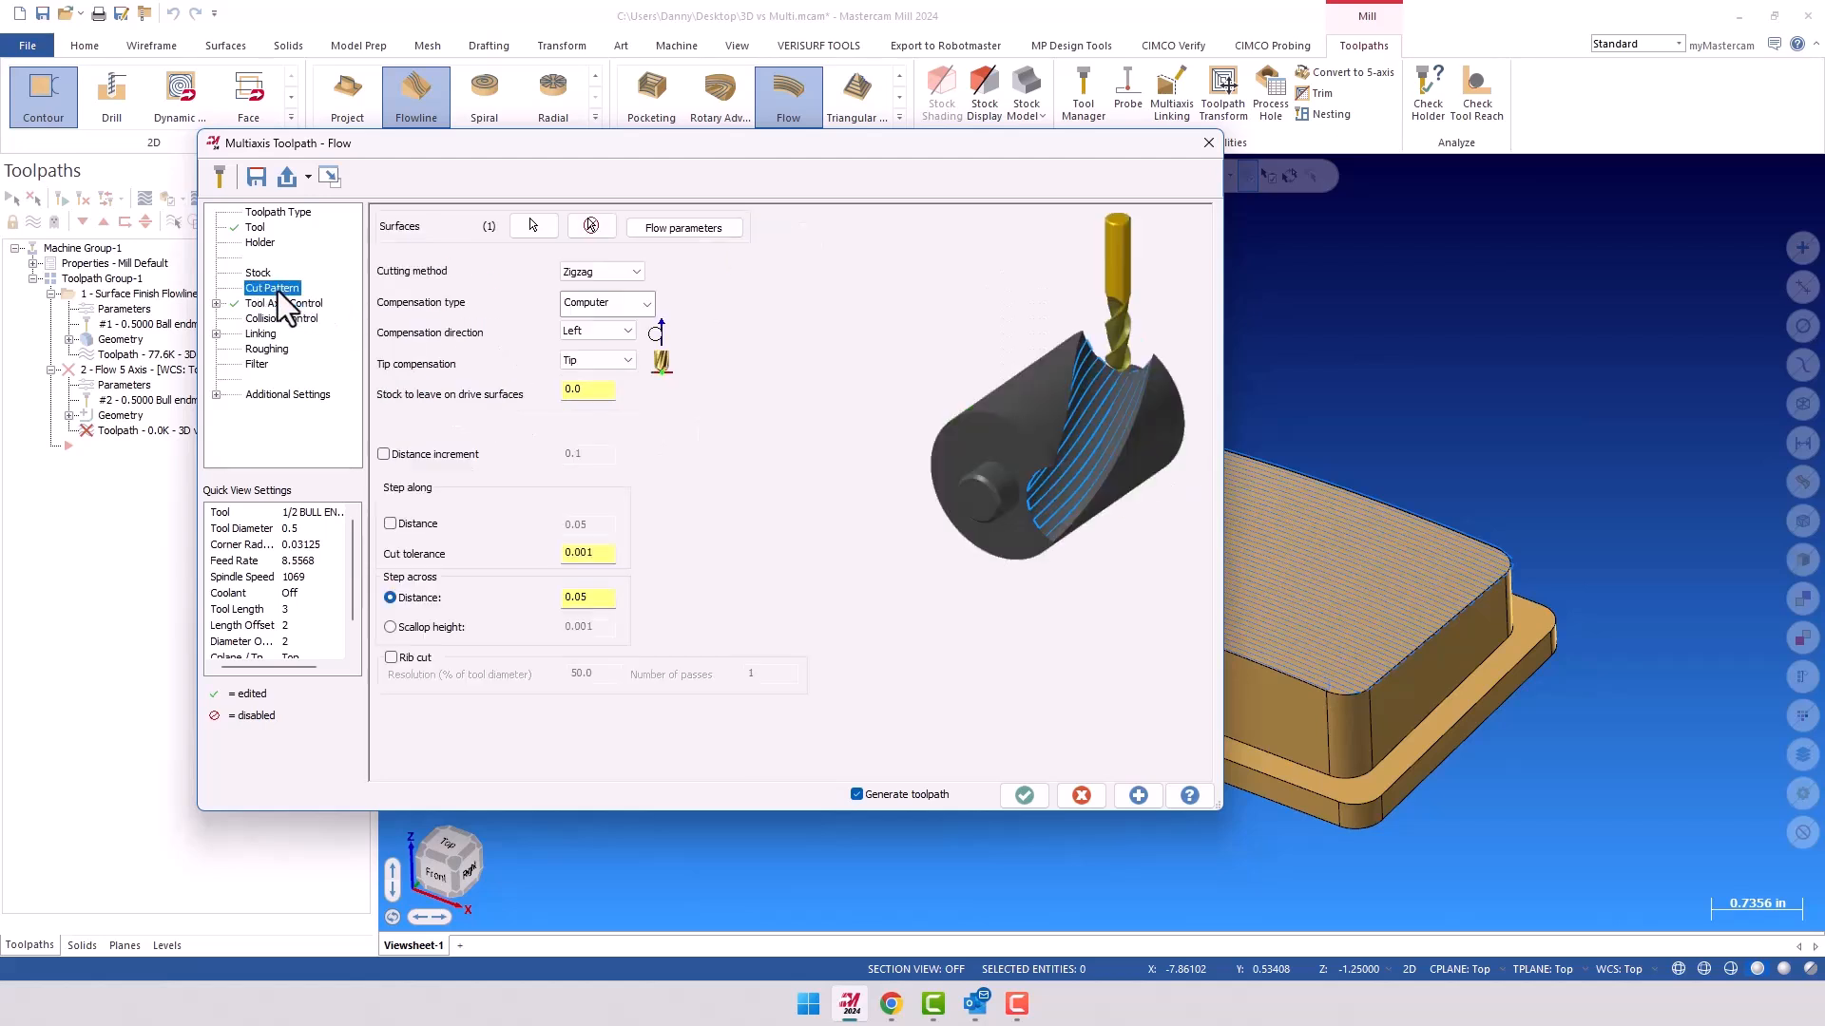
{"action": "left_click_drag", "start_coordinate": [591, 598], "coordinate": [528, 599]}
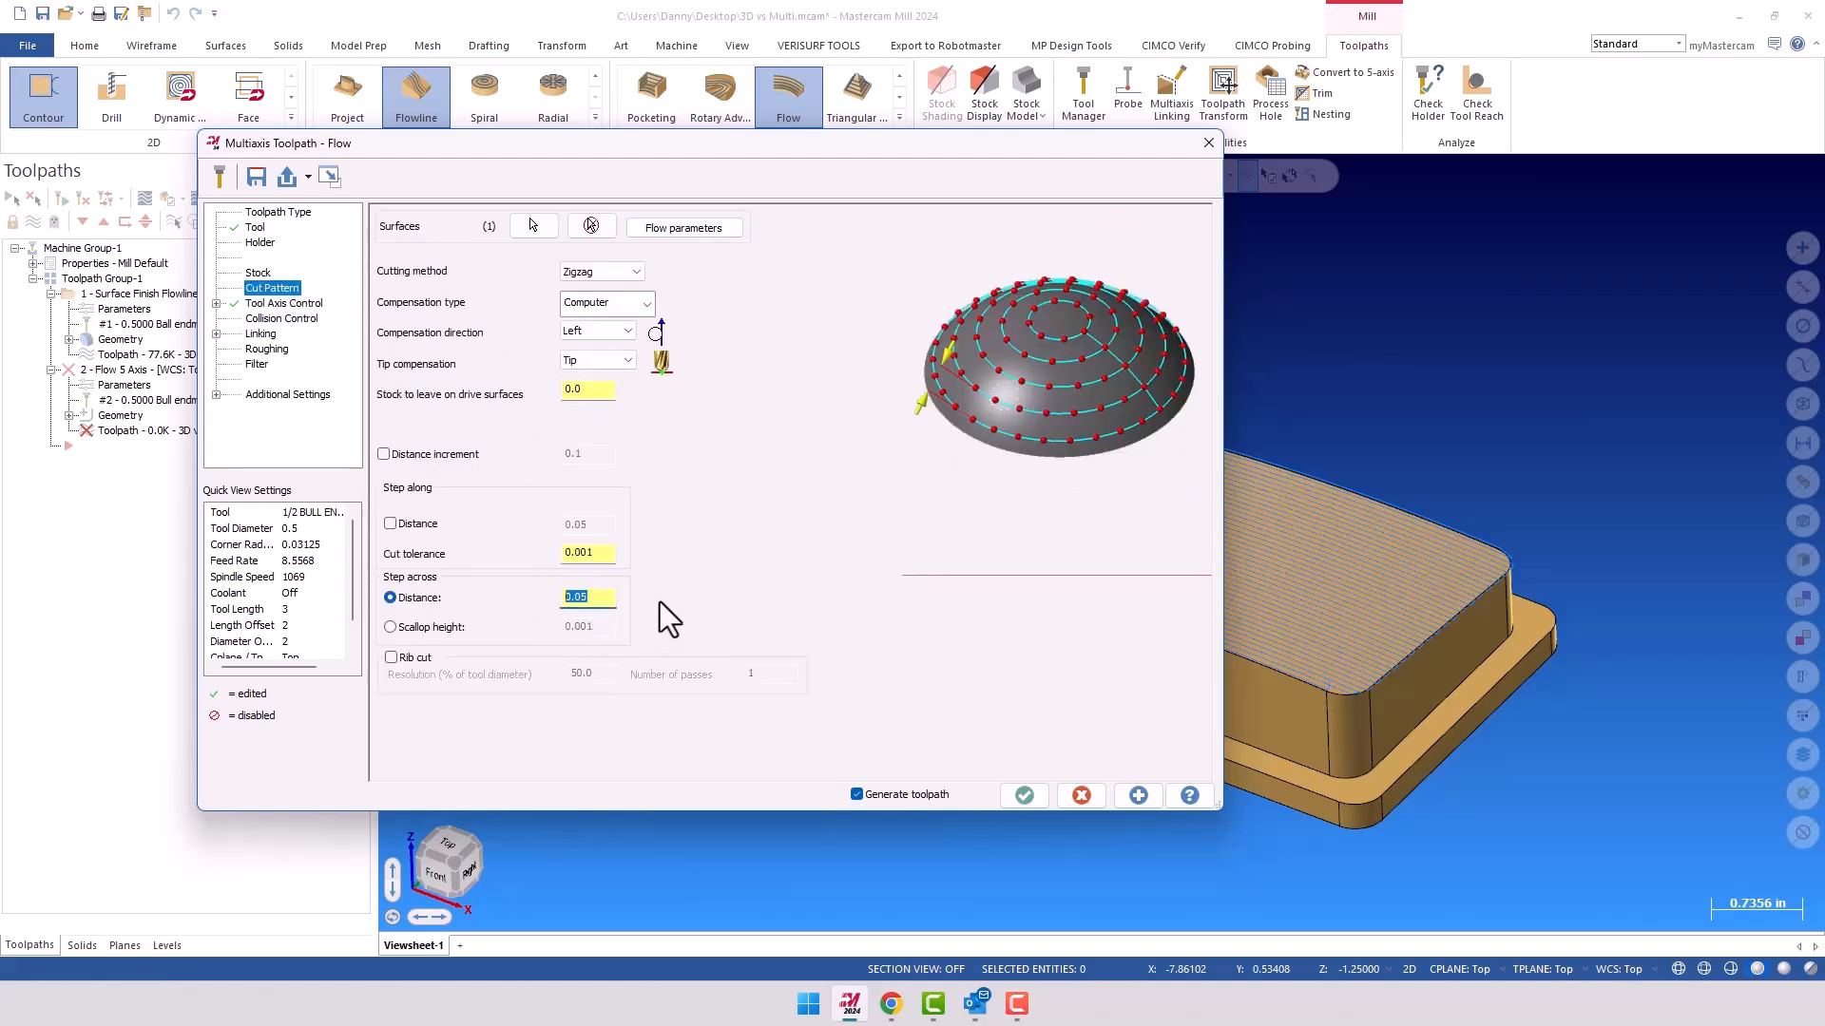
{"action": "type", "text": ".4"}
{"action": "left_click_drag", "start_coordinate": [855, 141], "coordinate": [663, 126]}
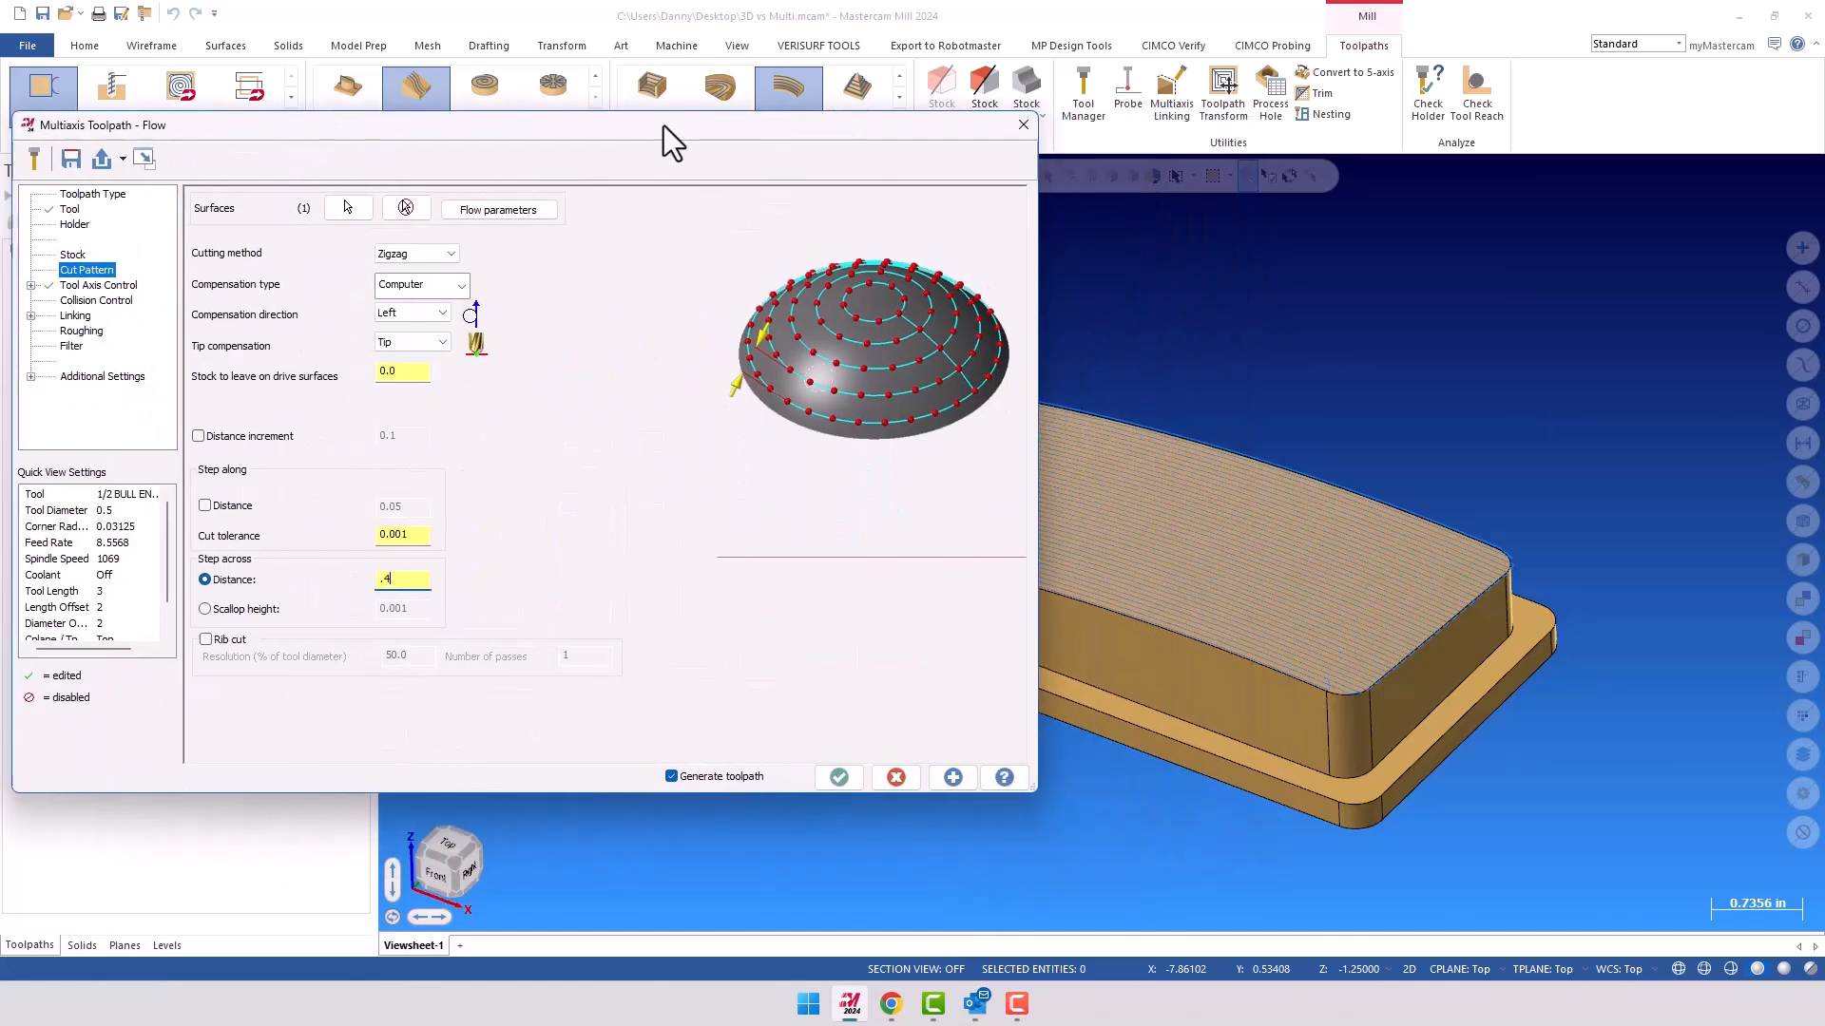
{"action": "left_click_drag", "start_coordinate": [880, 129], "coordinate": [1150, 144]}
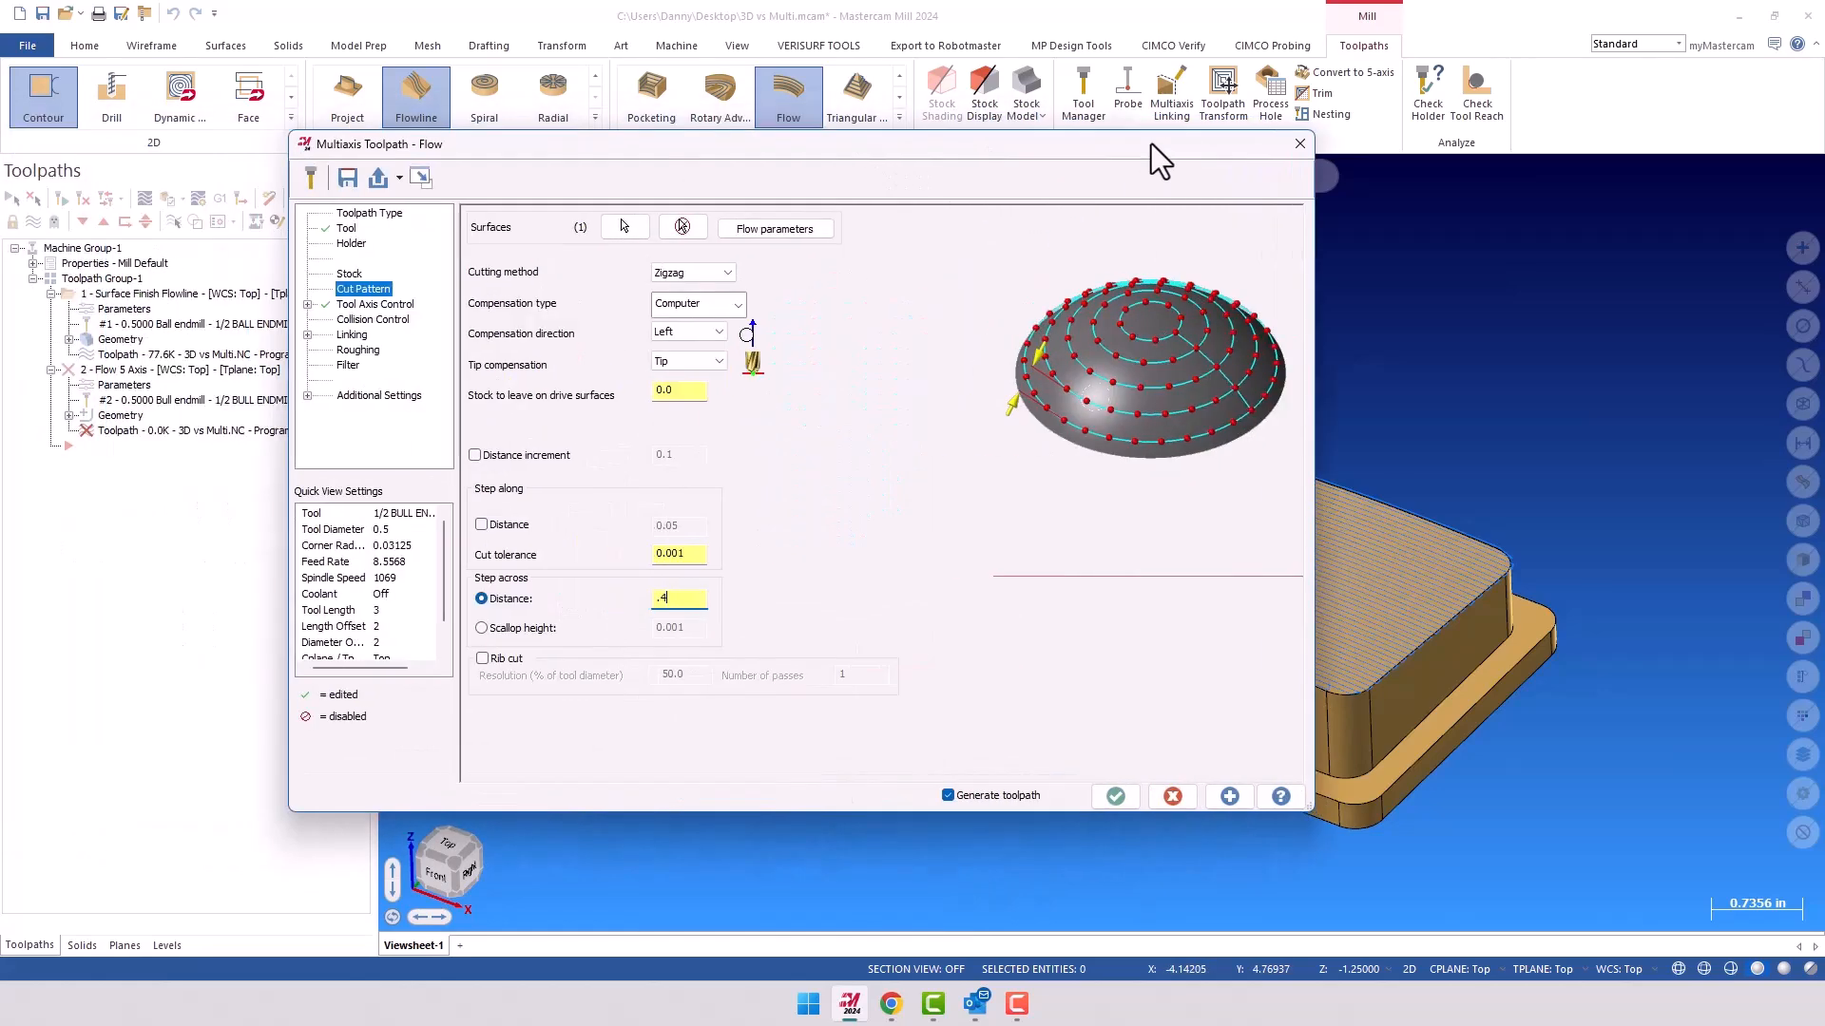
Set the Flow toolpath's linking clearance, retract and feed plane to 1.0 incremental each and generate the toolpath
{"action": "left_click", "coordinate": [359, 335]}
{"action": "left_click", "coordinate": [669, 271]}
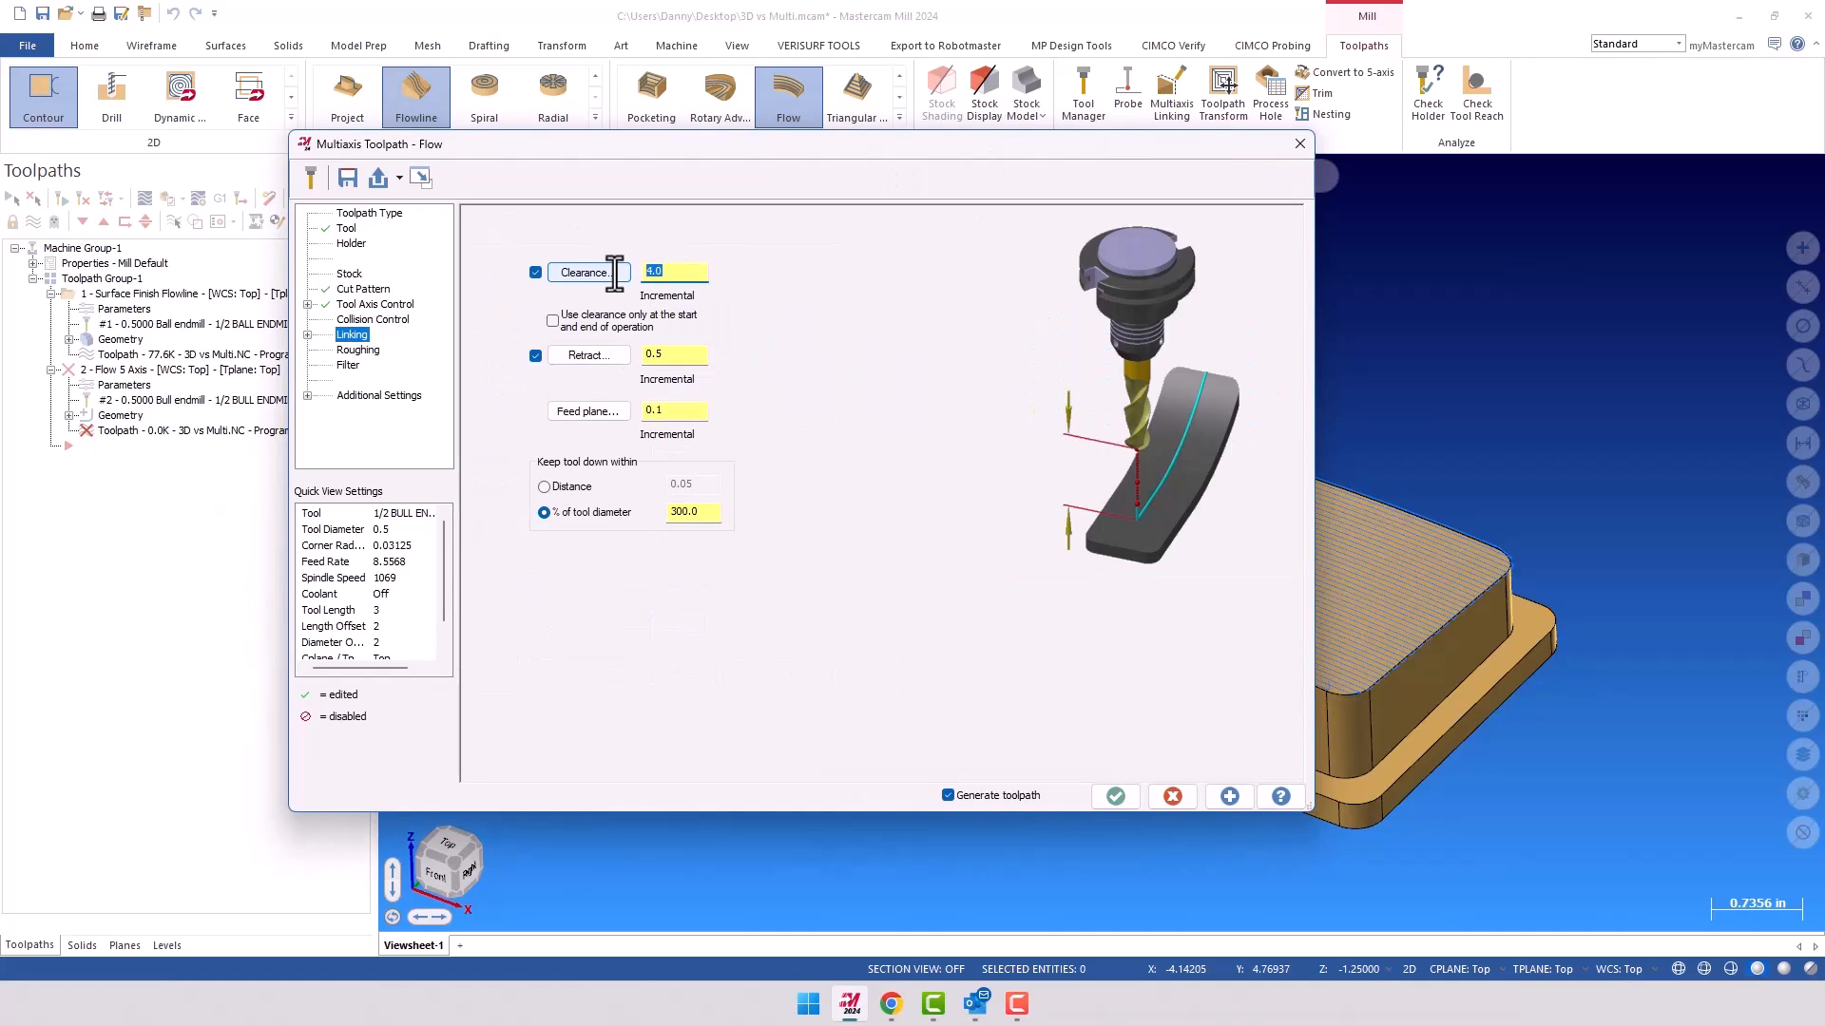
{"action": "type", "text": "1"}
{"action": "key", "text": "Tab"}
{"action": "key", "text": "Tab"}
{"action": "key", "text": "Tab"}
{"action": "type", "text": "1"}
{"action": "key", "text": "Tab"}
{"action": "key", "text": "Tab"}
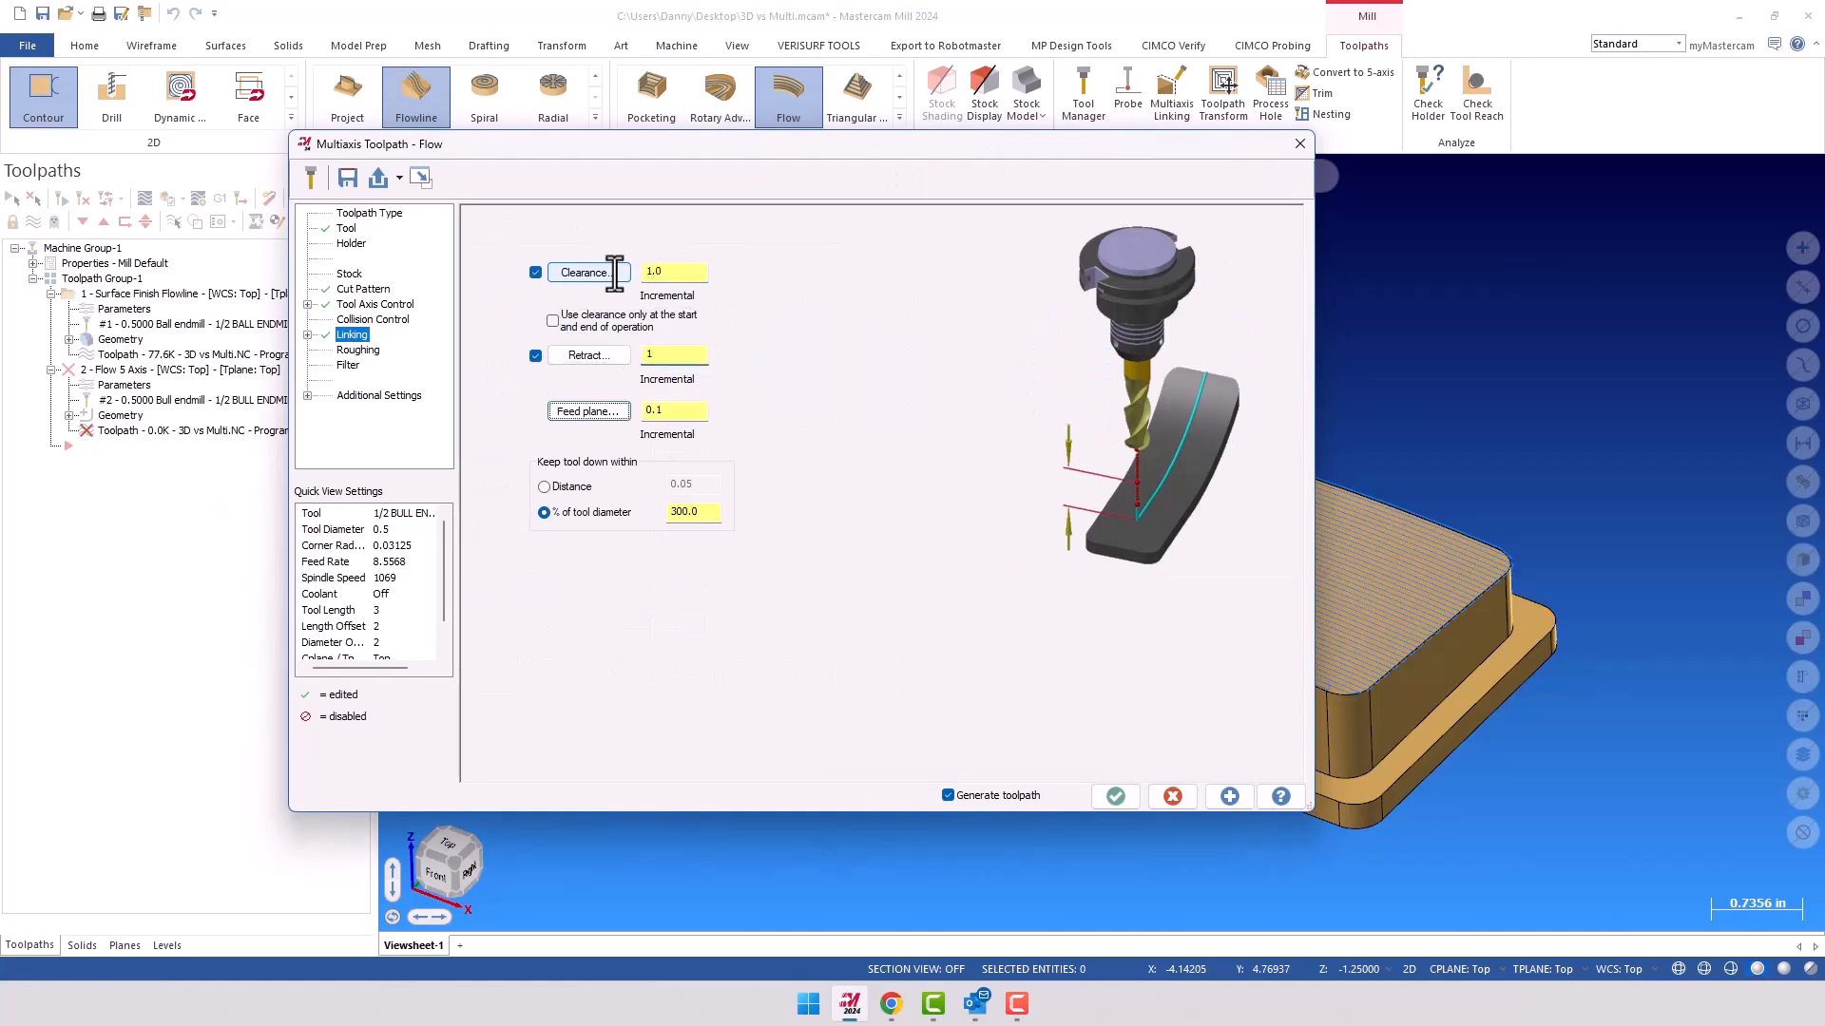
{"action": "type", "text": "1"}
{"action": "key", "text": "Tab"}
{"action": "key", "text": "Tab"}
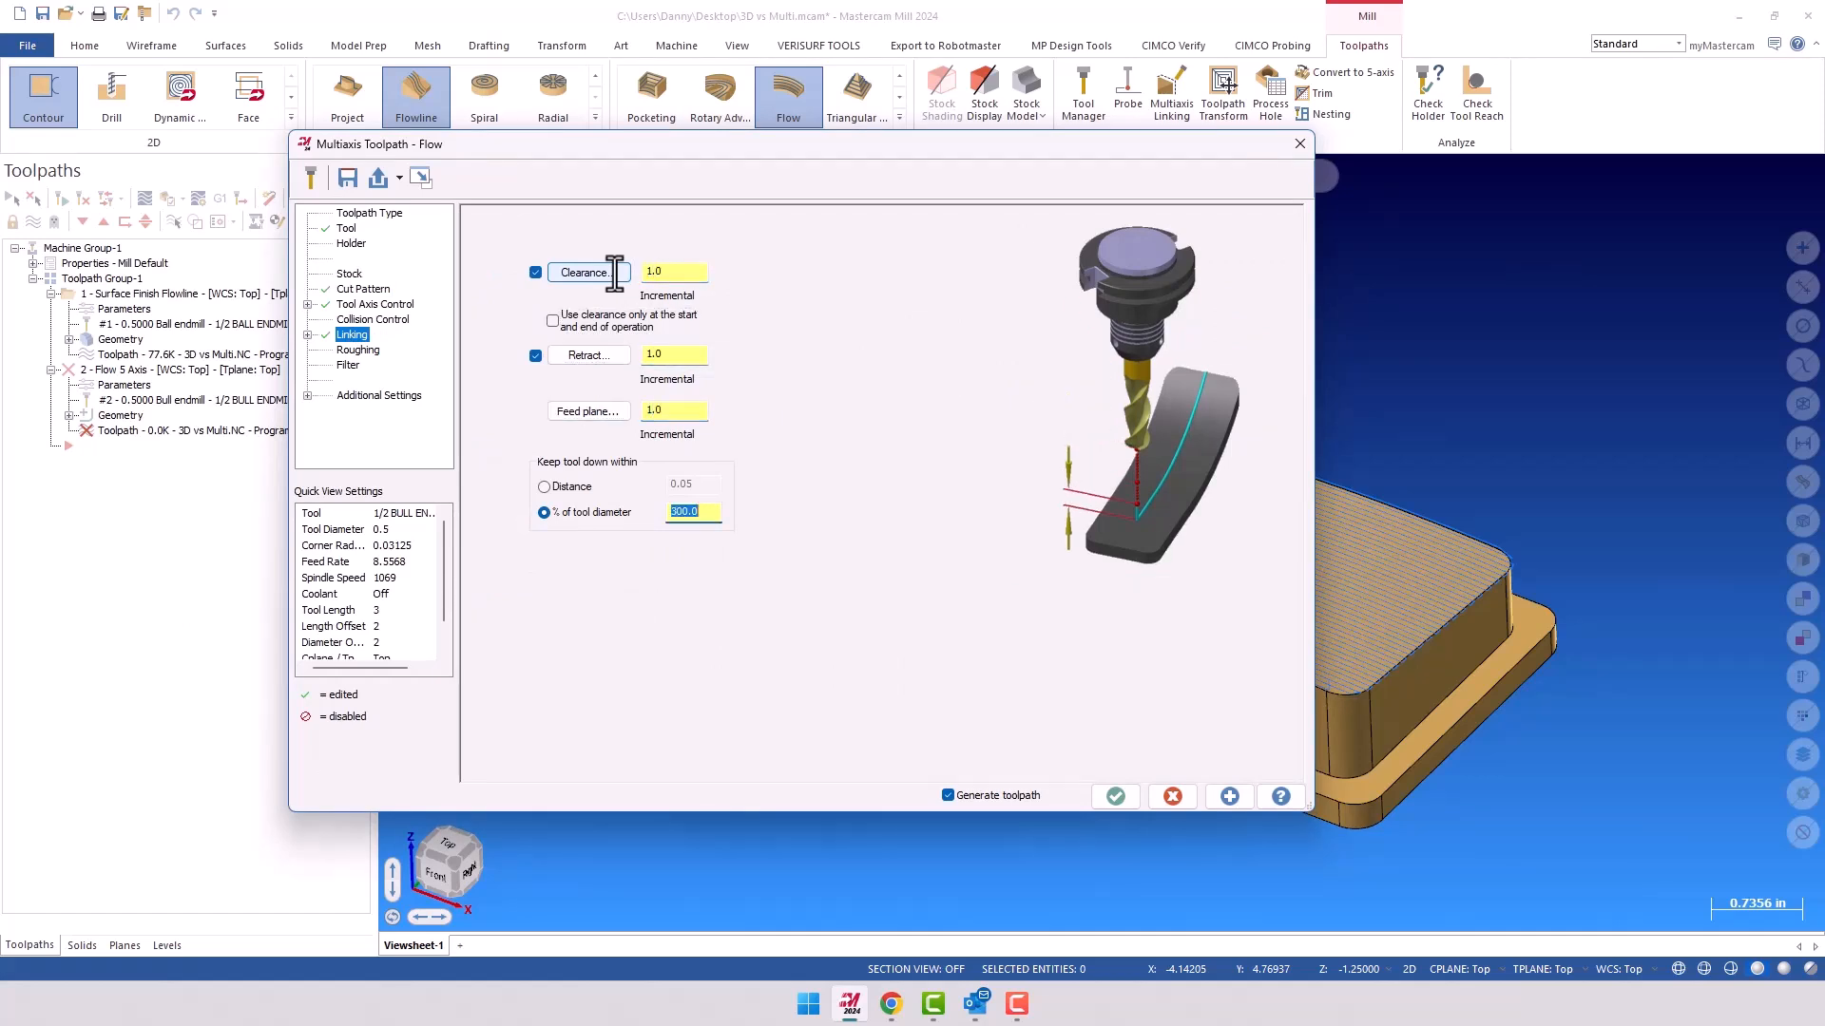
{"action": "left_click", "coordinate": [1112, 793]}
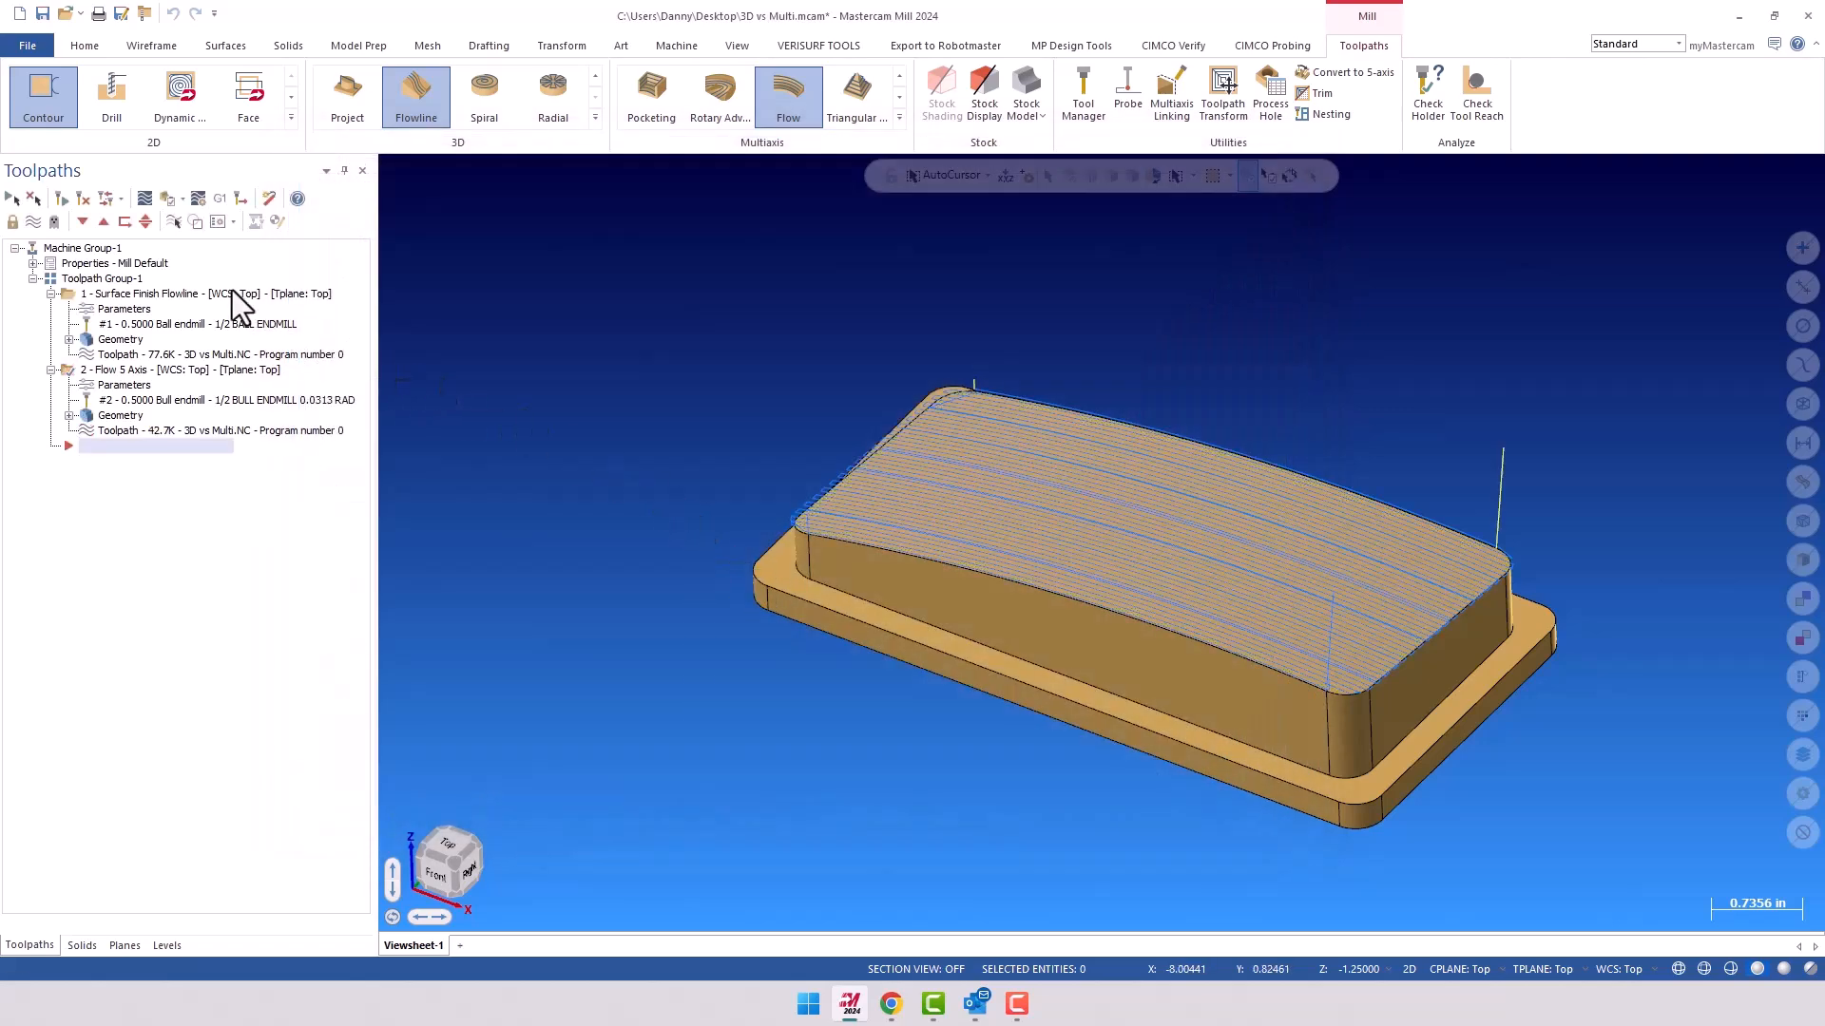
Backplot the Flow 5 Axis operation to watch the bull endmill's motion over the curved top face
{"action": "left_click", "coordinate": [145, 198]}
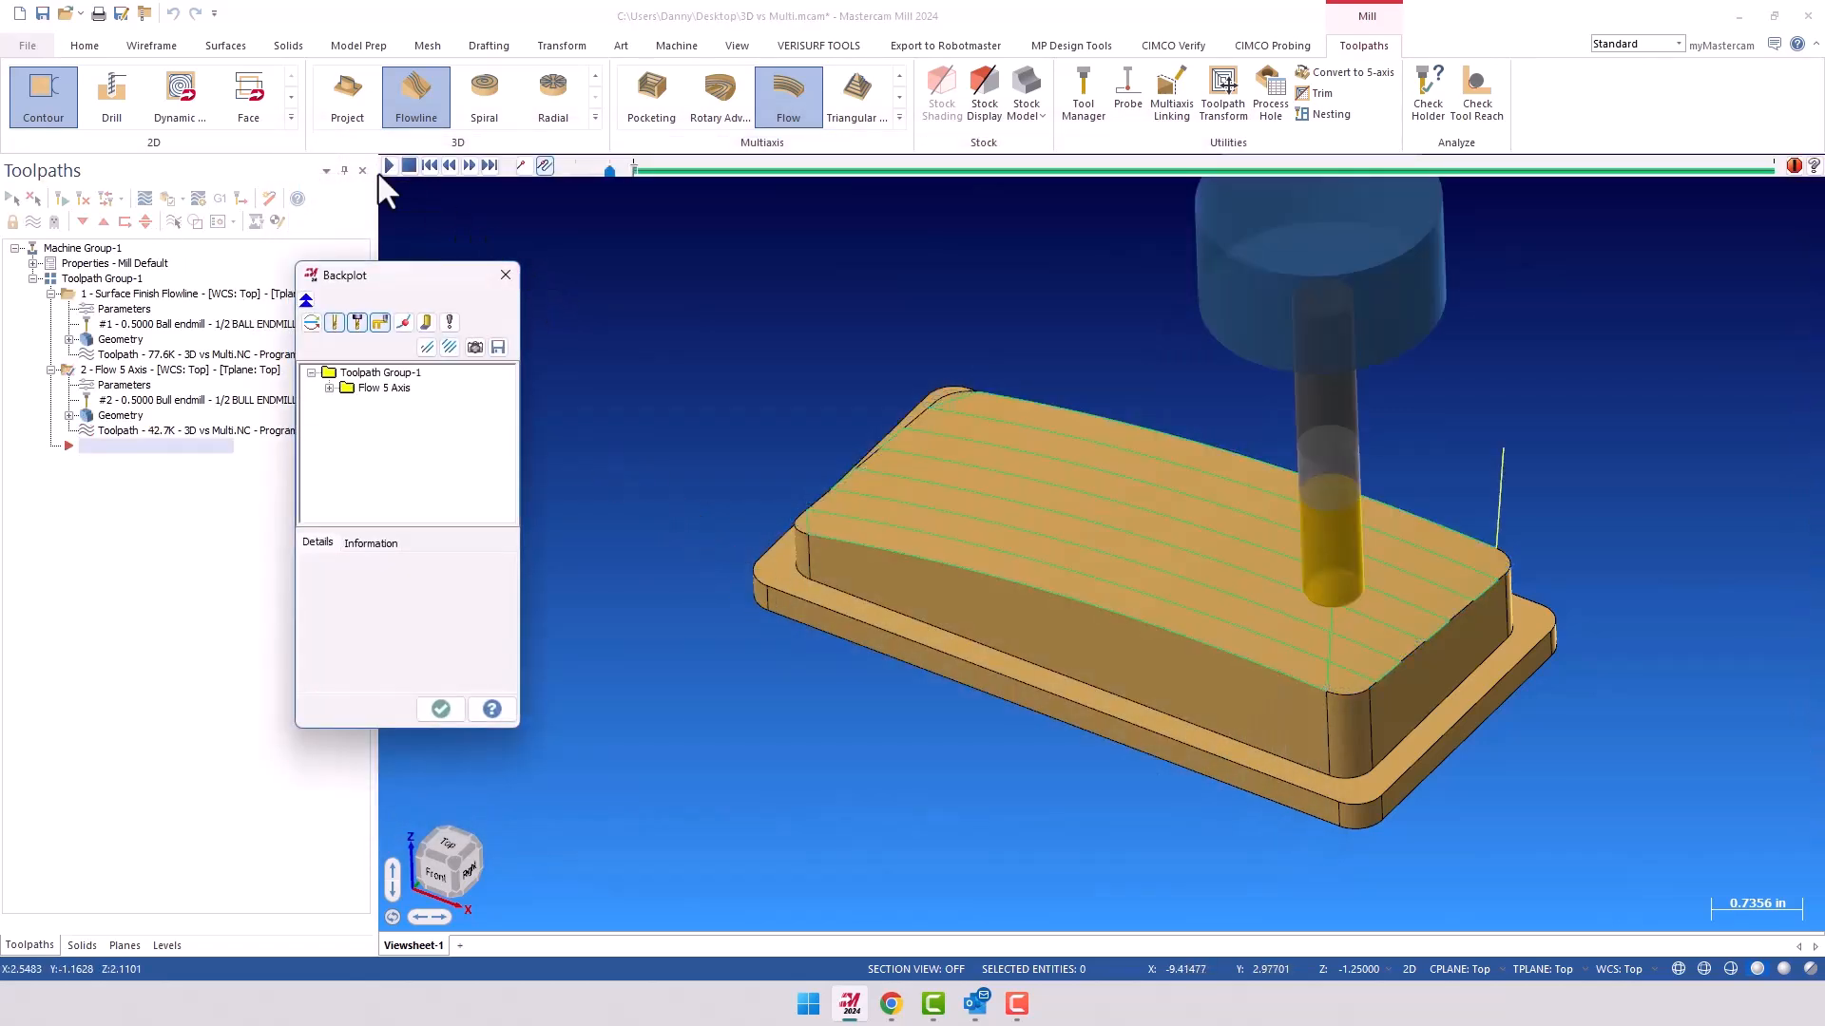
{"action": "left_click", "coordinate": [389, 165]}
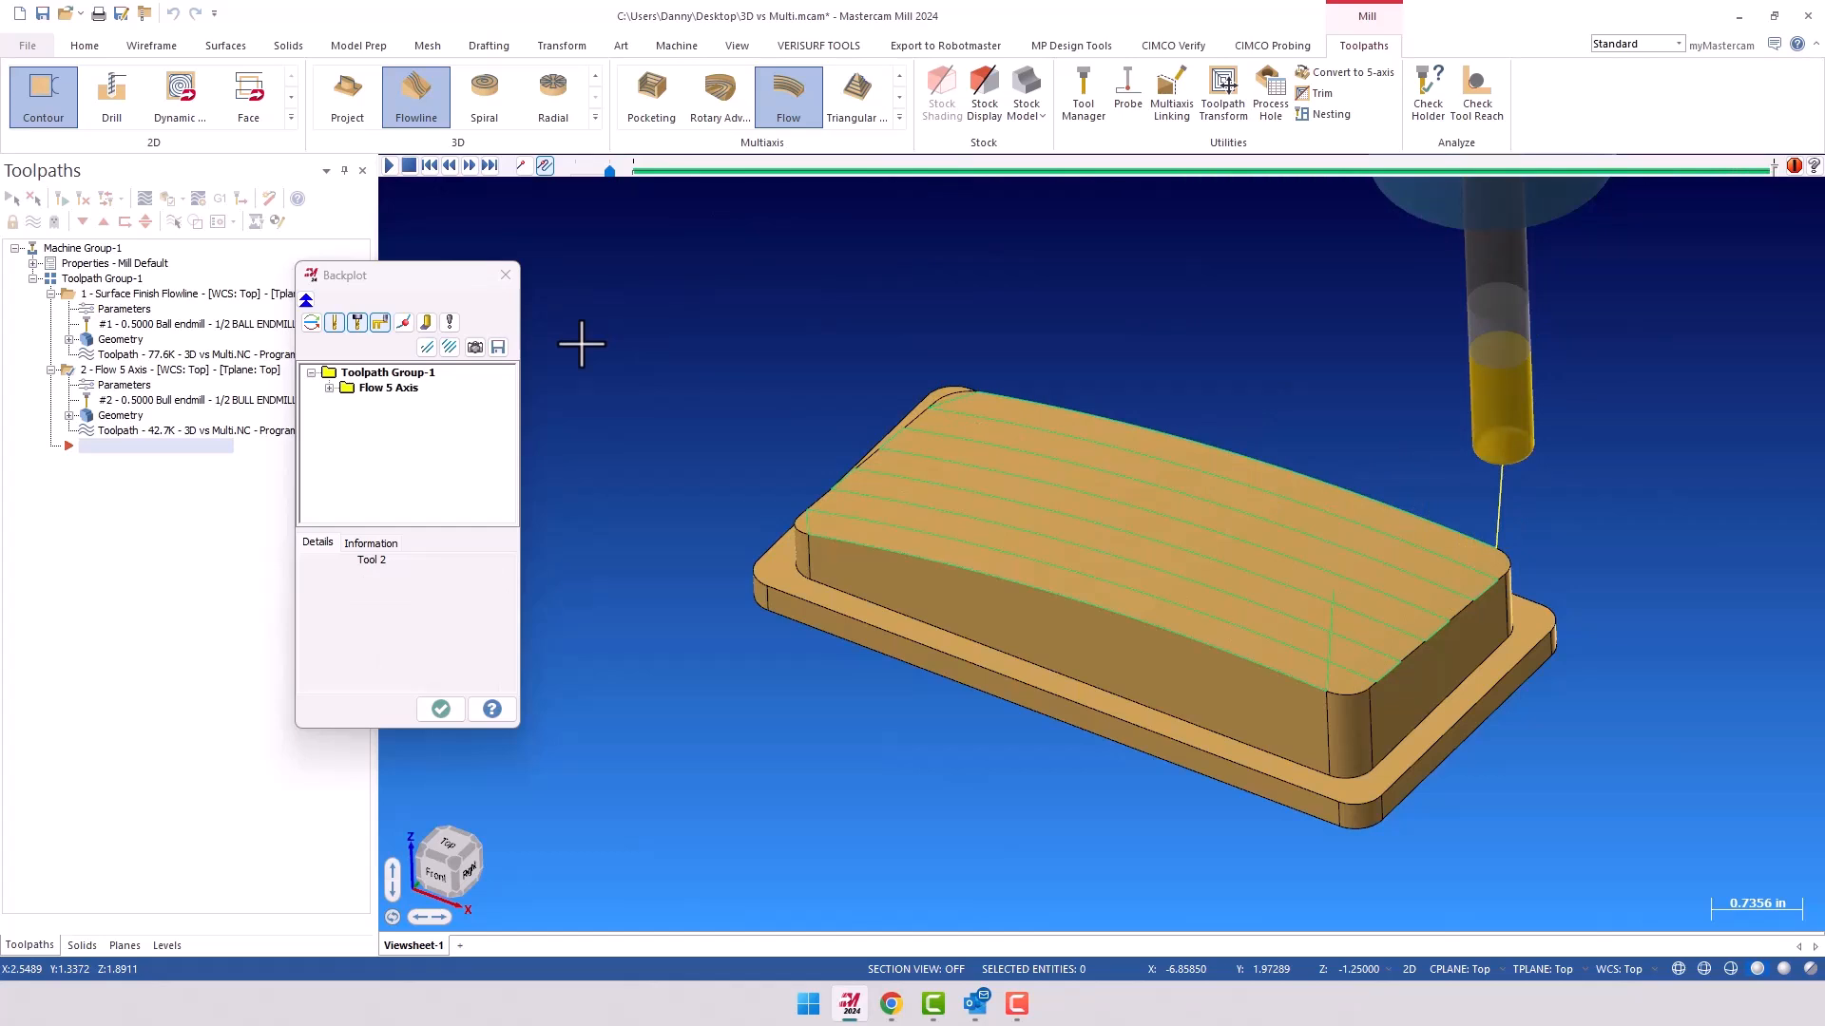
{"action": "left_click", "coordinate": [440, 709]}
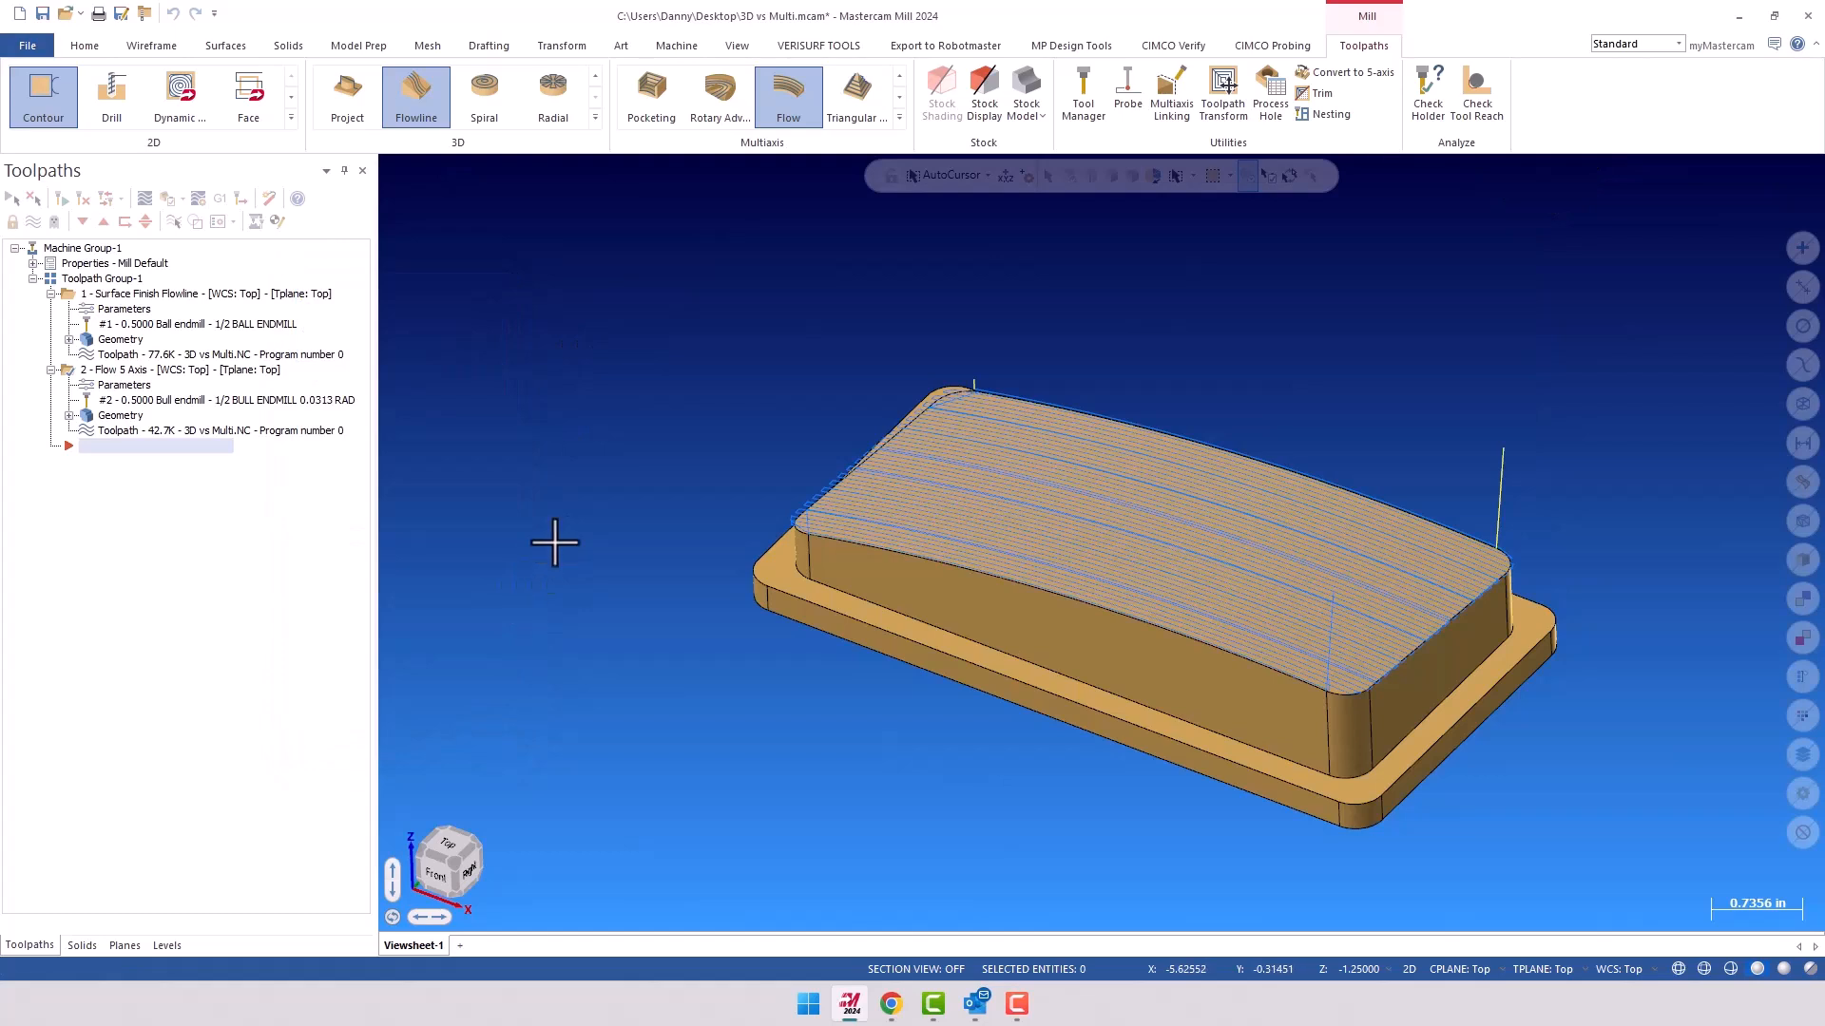
Select the Surface Finish Flowline operation
{"action": "left_click", "coordinate": [203, 294]}
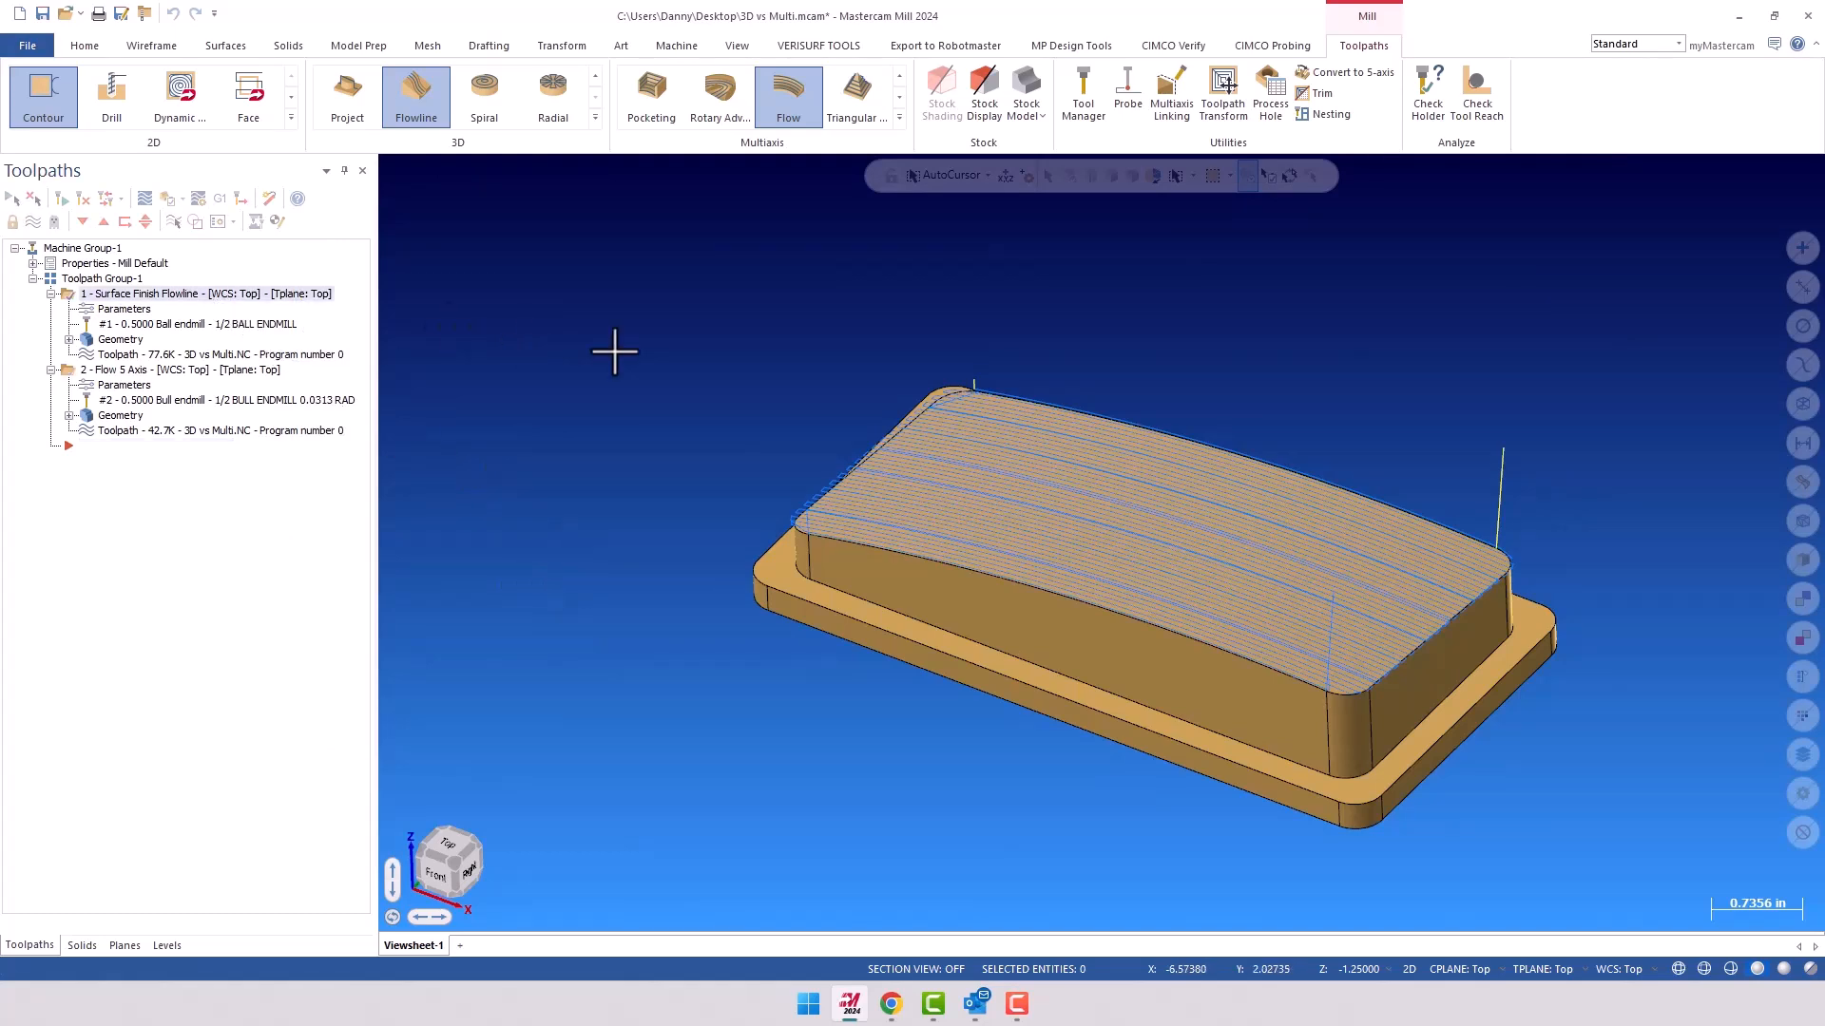